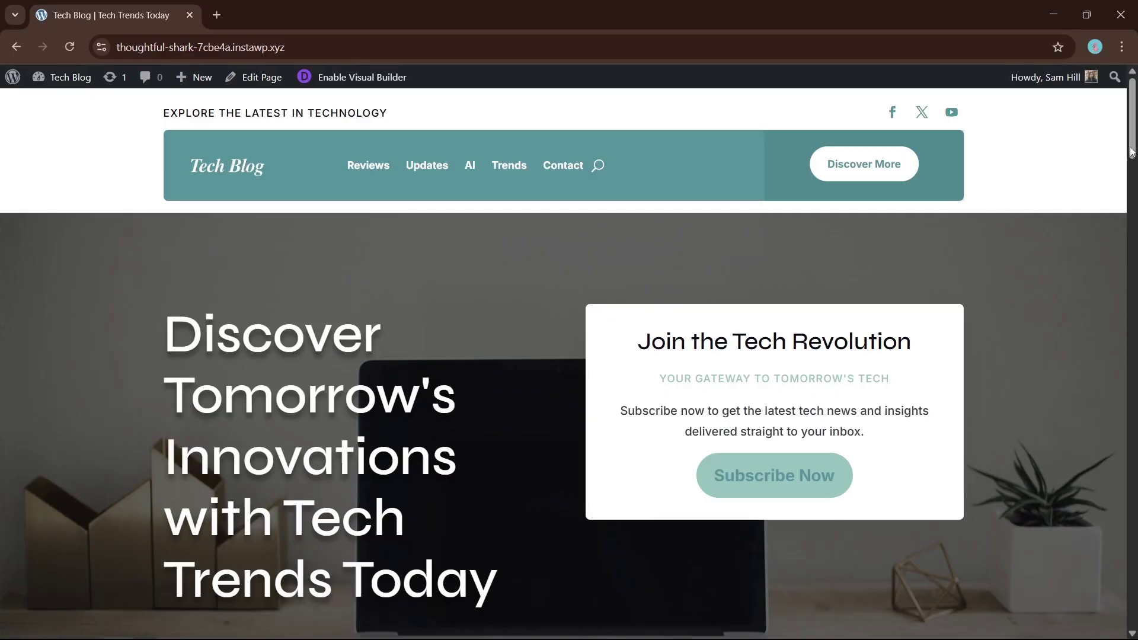
# - Expand the Drag & Drop Building, 1,000s Of Design Options, Global Control and Full-Site Editing descriptions
pyautogui.moveTo(1132, 150); pyautogui.dragTo(1130, 622)
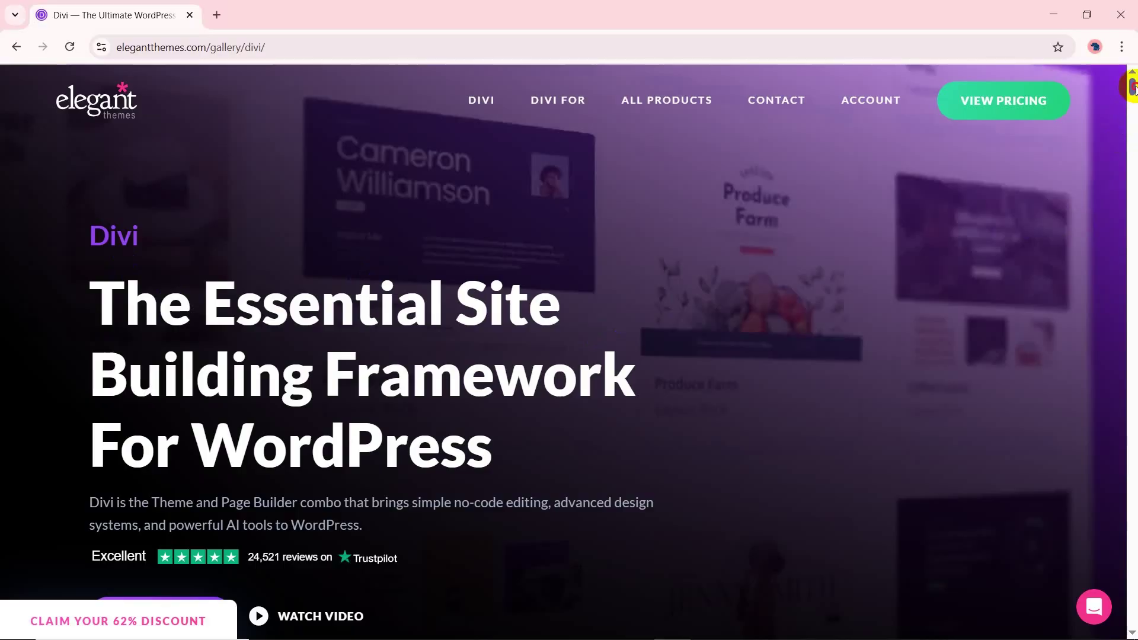
pyautogui.moveTo(1132, 87); pyautogui.dragTo(1132, 135)
pyautogui.click(306, 268)
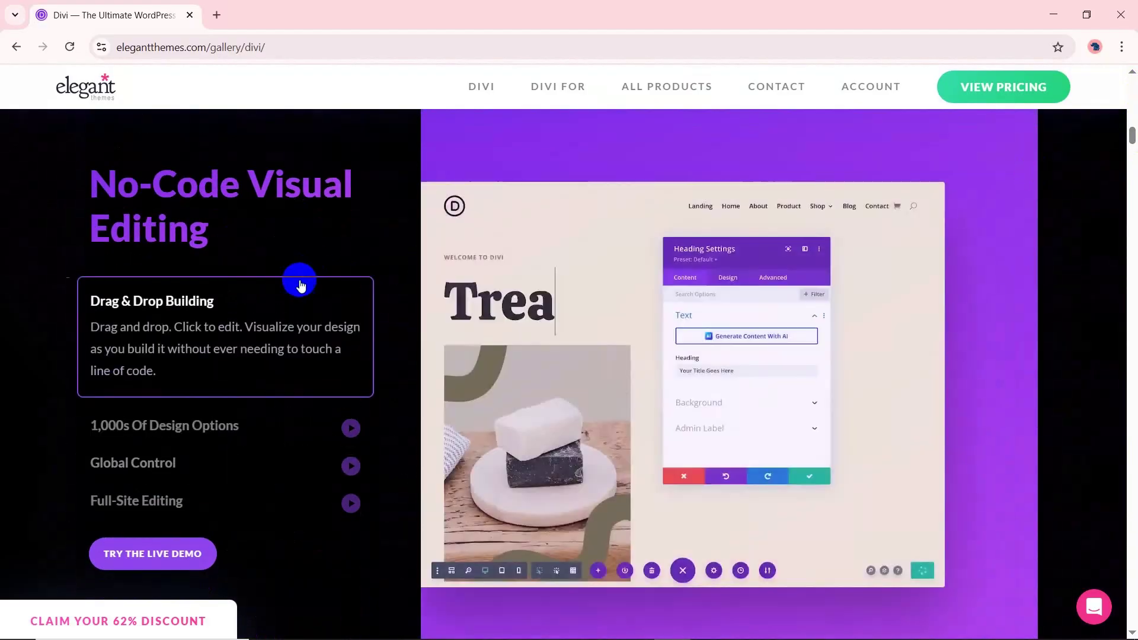
pyautogui.click(261, 422)
pyautogui.click(261, 471)
pyautogui.click(271, 508)
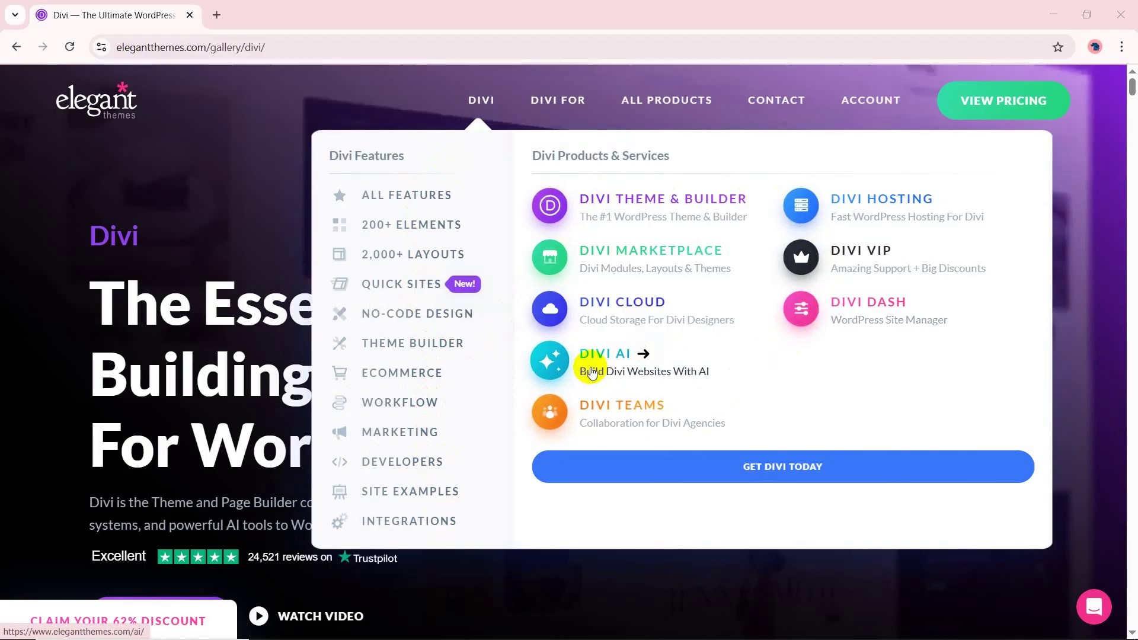
# - Switch the Divi pricing toggle from Yearly to Lifetime plans
pyautogui.moveTo(557, 100)
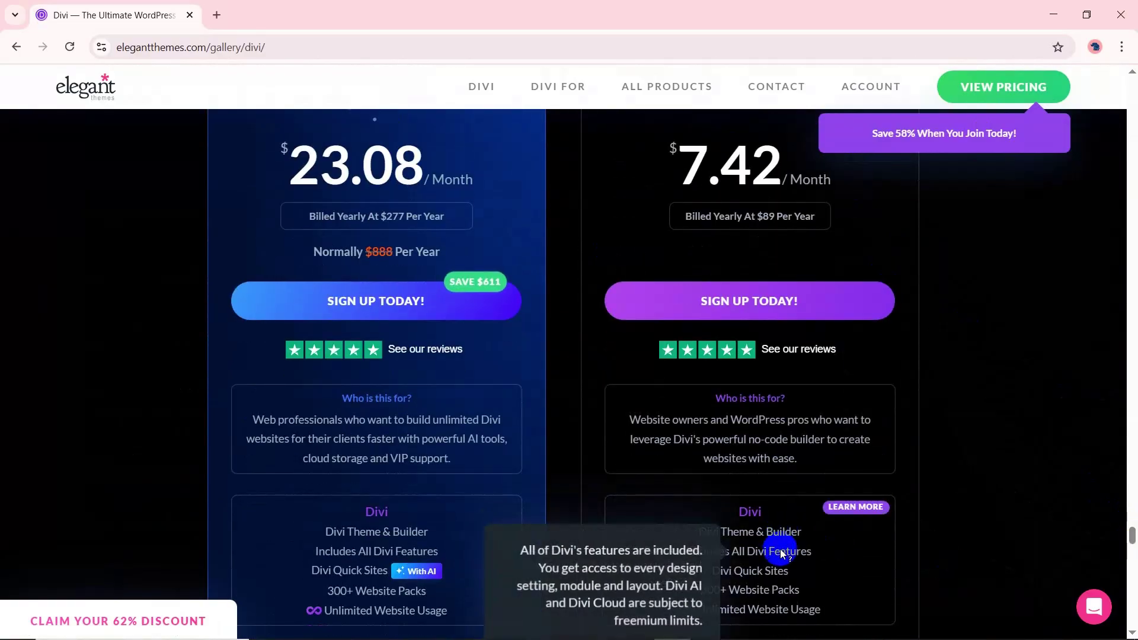
pyautogui.moveTo(784, 585)
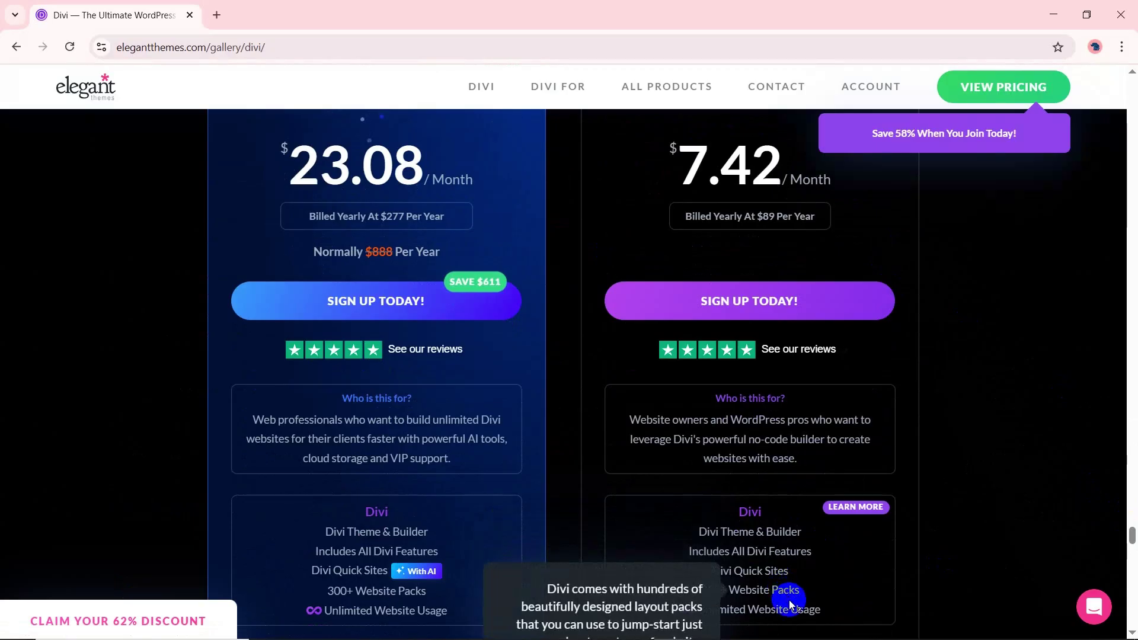
pyautogui.moveTo(795, 617)
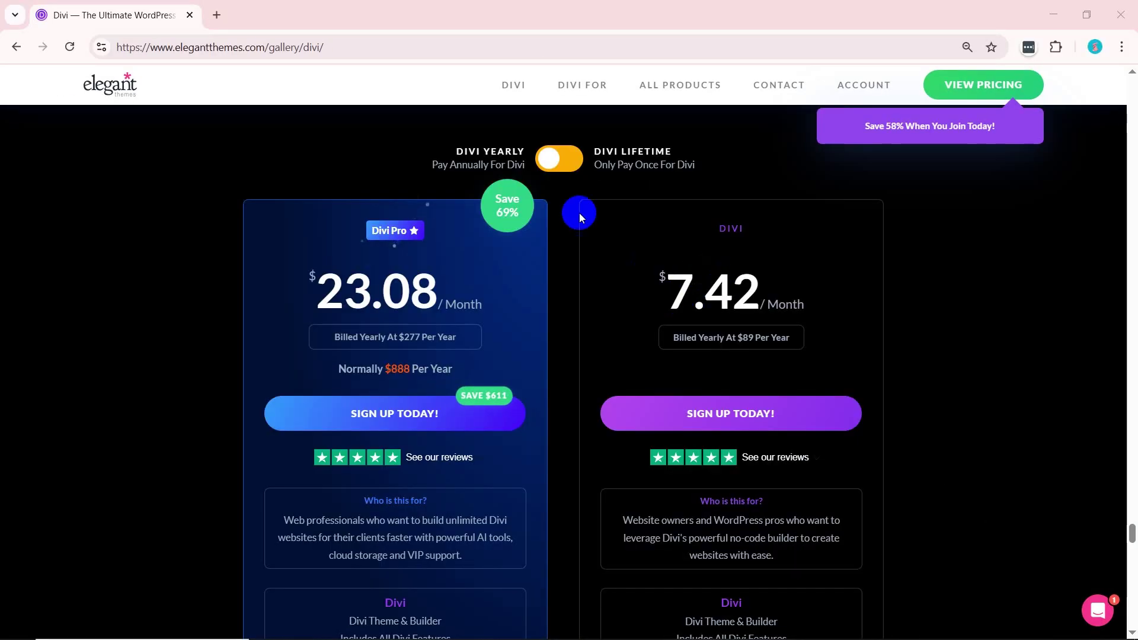
pyautogui.click(562, 159)
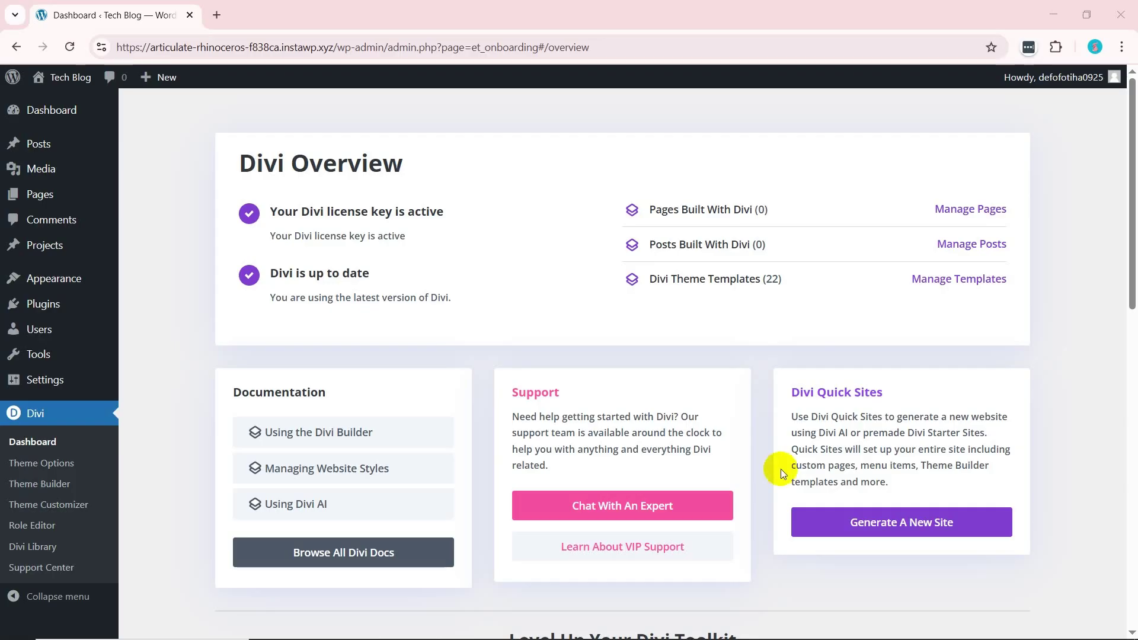
# - Start a new Quick Sites build from the Consultant starter site
pyautogui.click(813, 519)
pyautogui.click(513, 573)
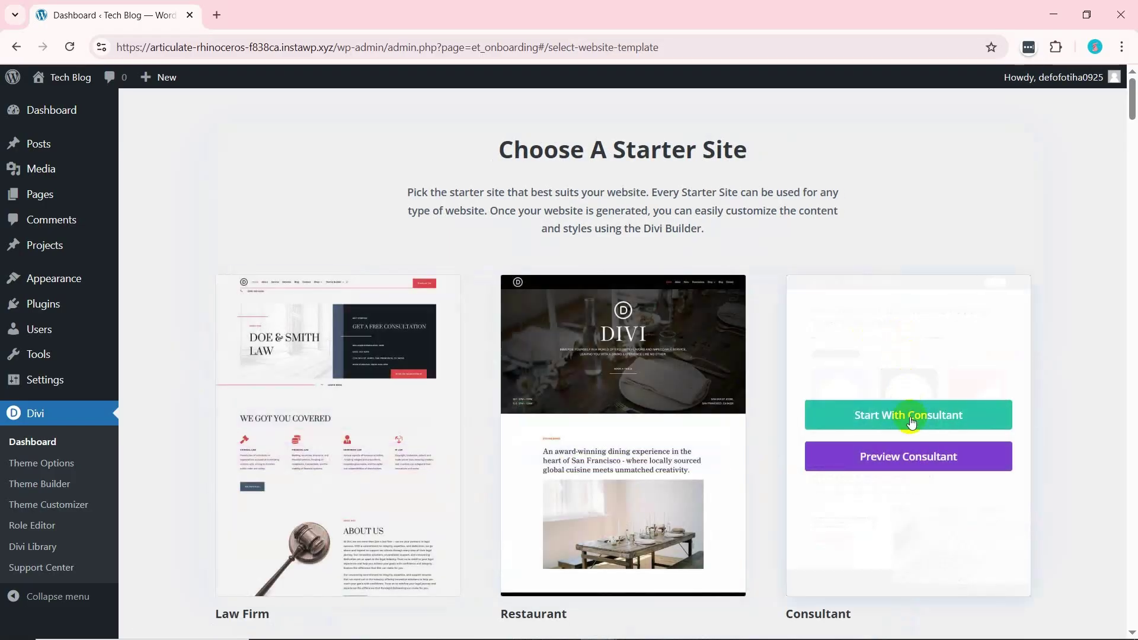
pyautogui.click(910, 421)
# - Generate and publish the configured Tech Blog website
pyautogui.scroll(-2, 781, 432)
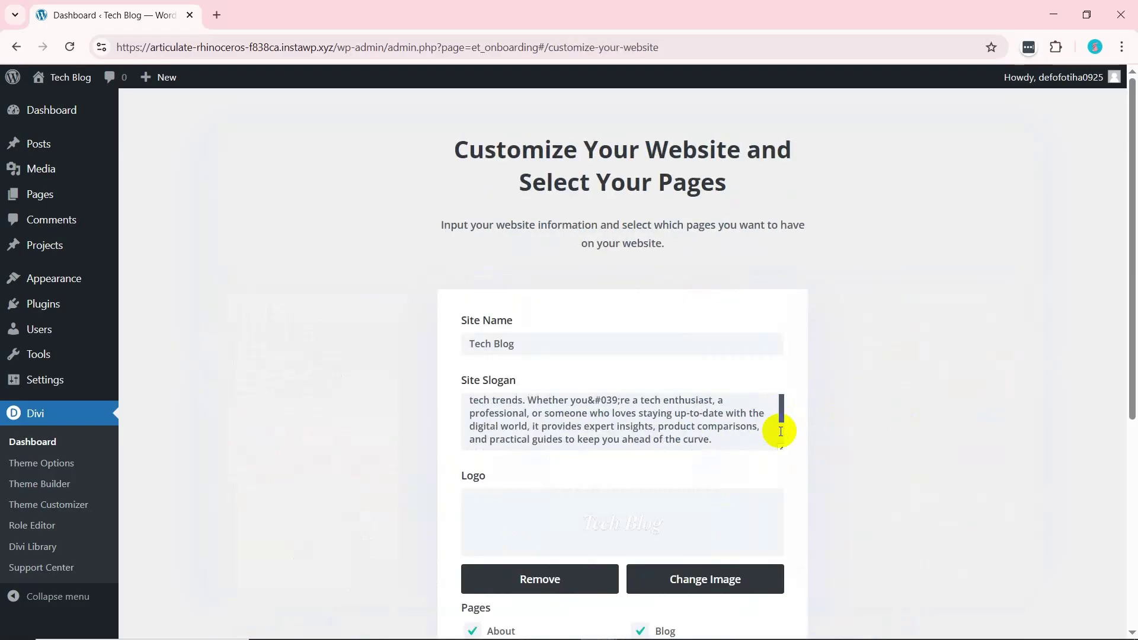
pyautogui.moveTo(1129, 373); pyautogui.dragTo(1124, 563)
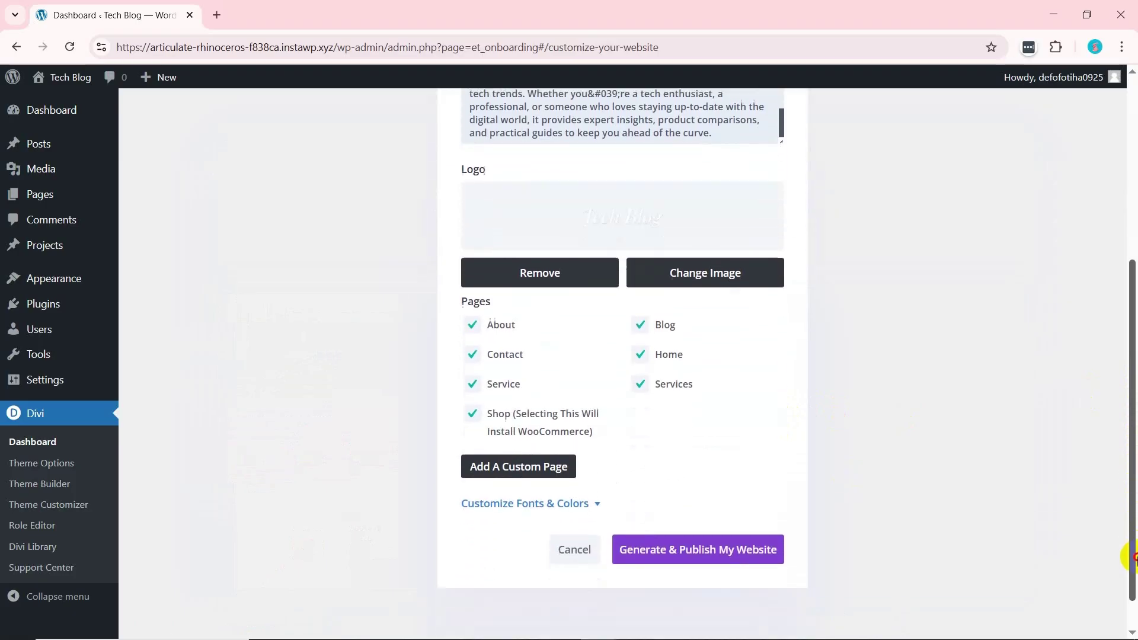
pyautogui.click(732, 548)
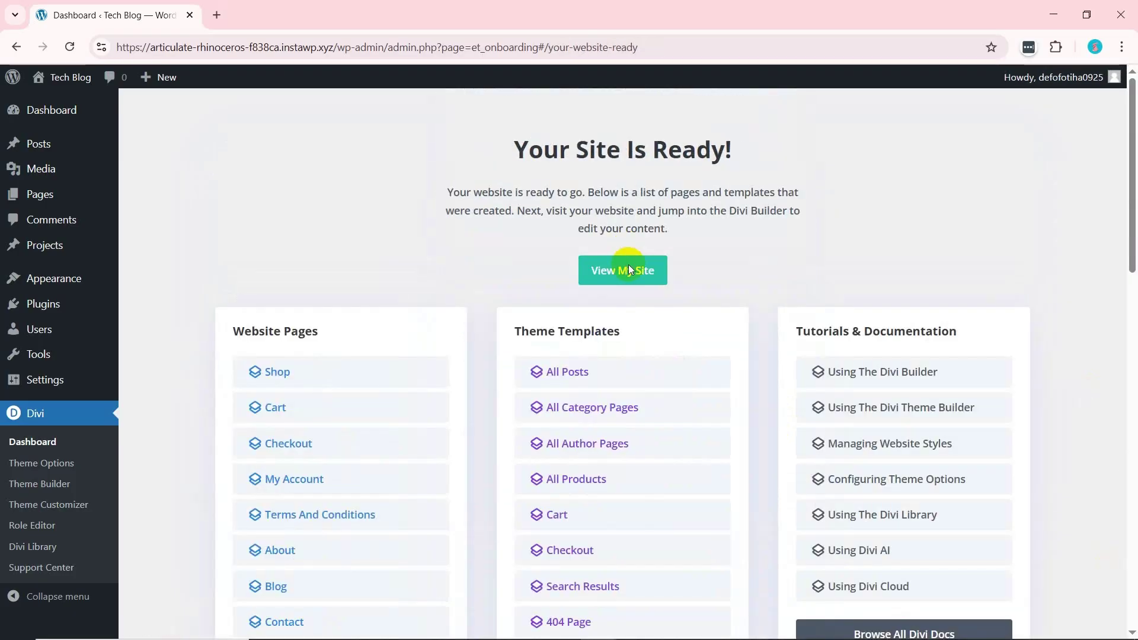
pyautogui.scroll(-10, 1129, 157)
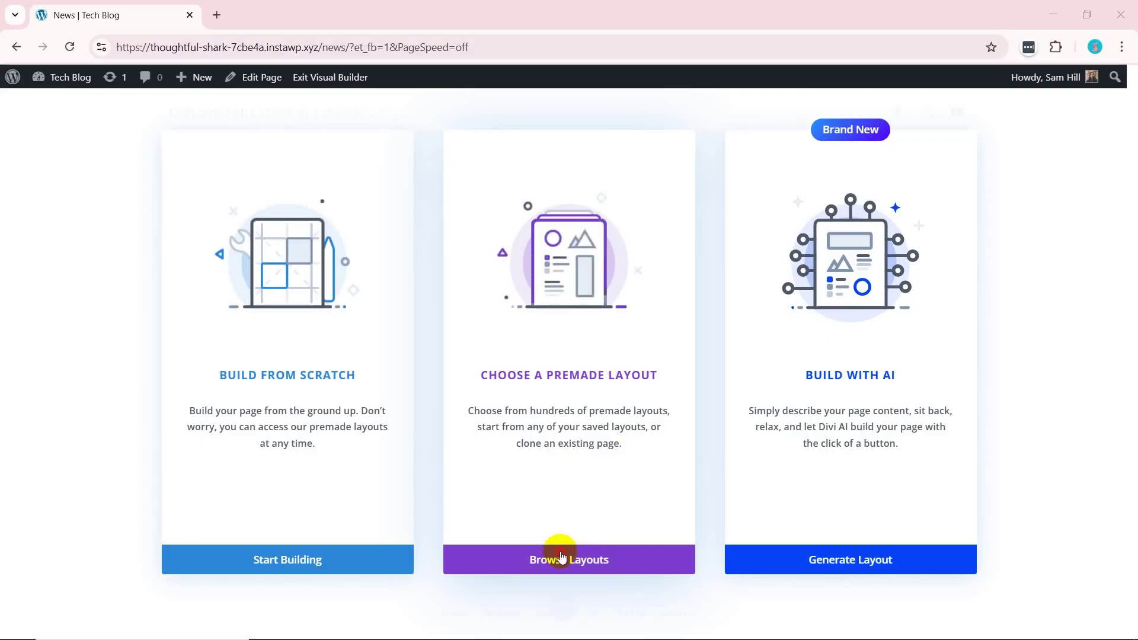
# - Browse premade layouts for the News page and search for 'news'
pyautogui.click(553, 554)
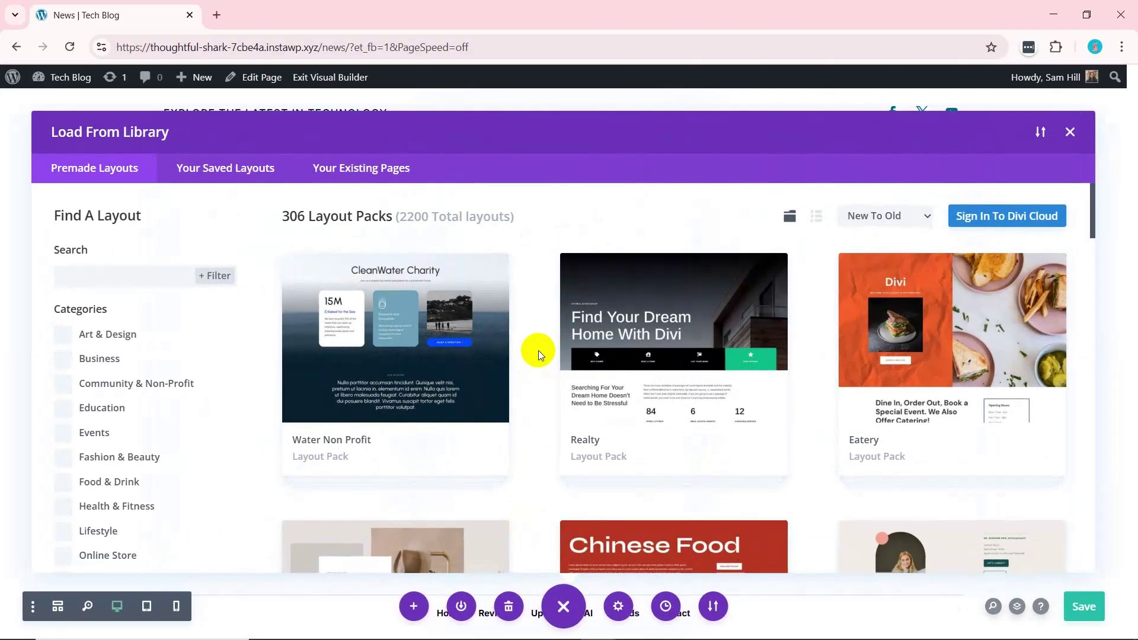
pyautogui.click(131, 275)
pyautogui.write('news')
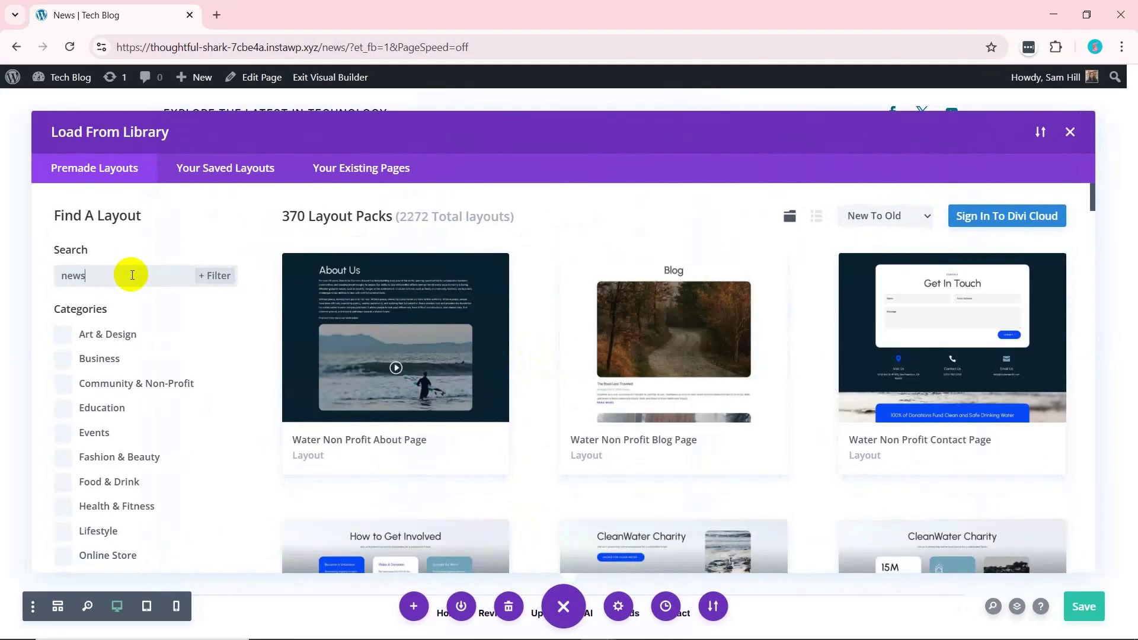
pyautogui.scroll(-5, 1090, 331)
pyautogui.scroll(-5, 1090, 331)
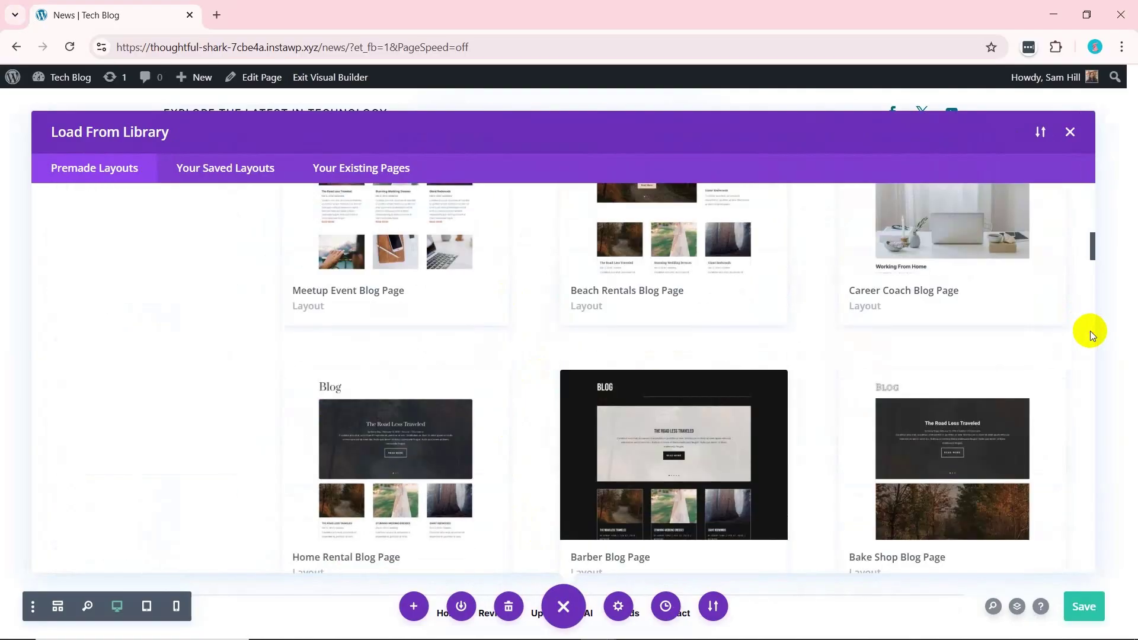
pyautogui.scroll(2, 1092, 249)
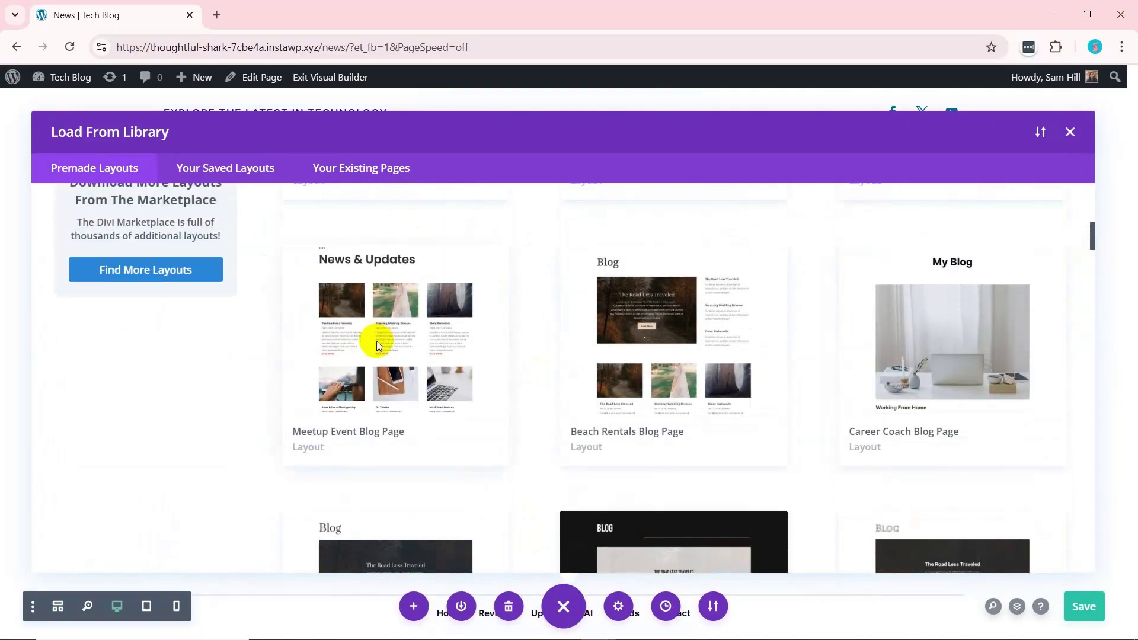
# - Apply the Meetup Event Blog Page layout and import its design presets
pyautogui.click(375, 340)
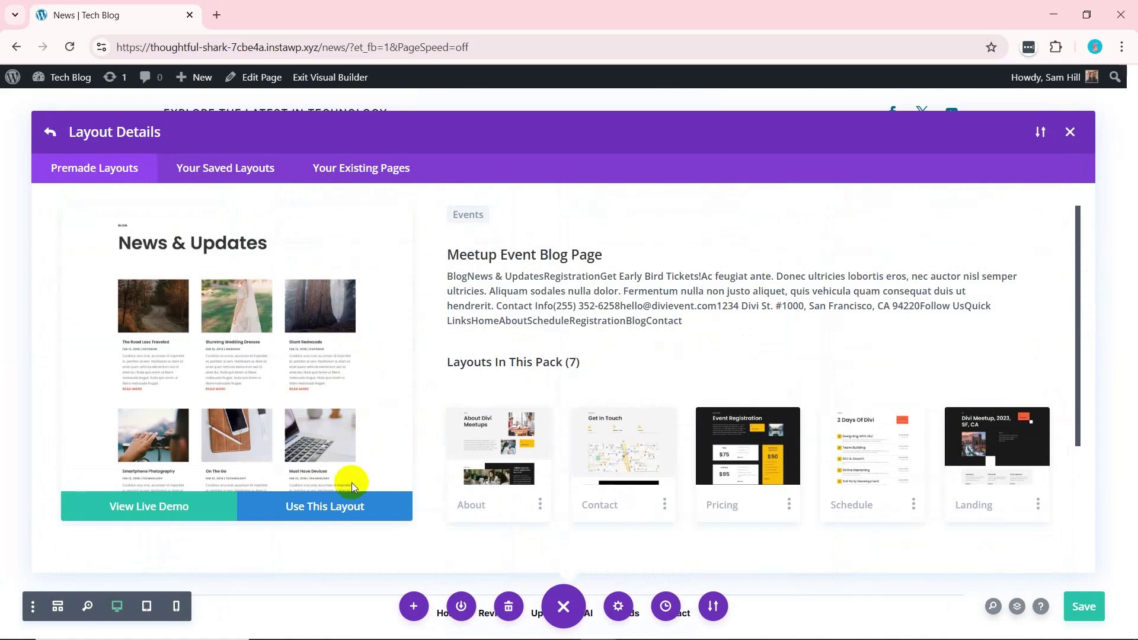
pyautogui.click(343, 508)
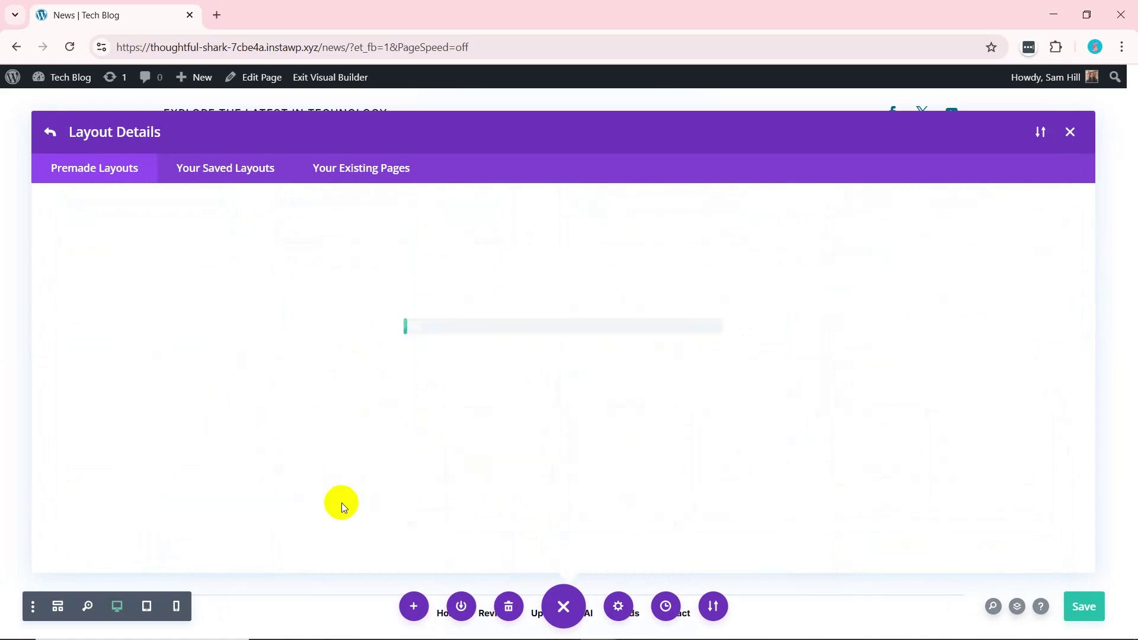
pyautogui.click(525, 446)
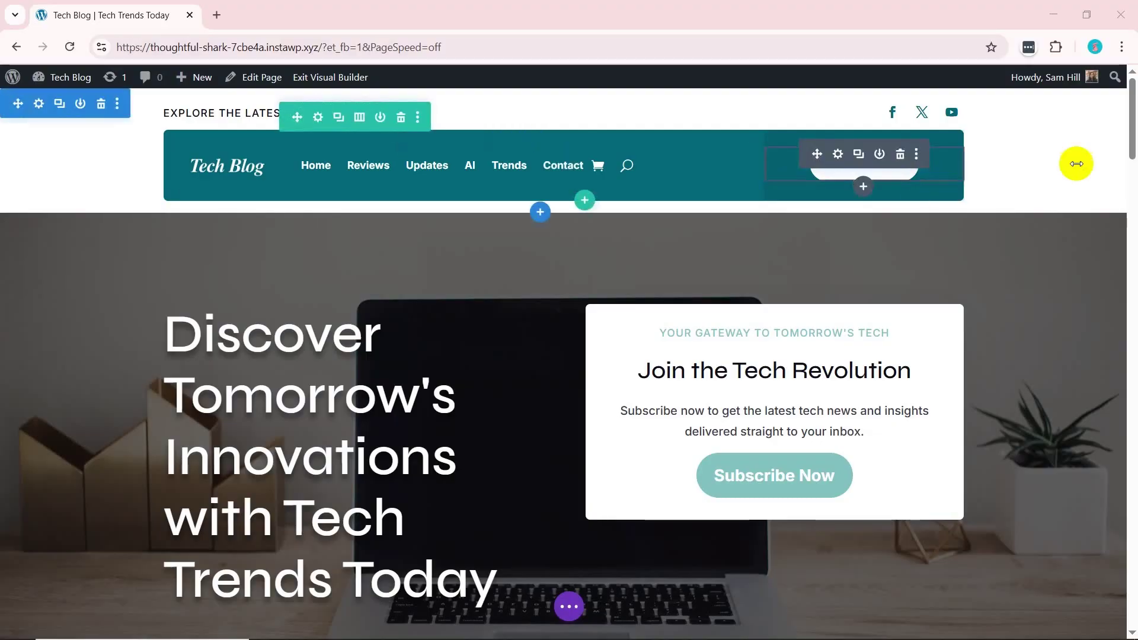
pyautogui.scroll(-3, 1131, 165)
pyautogui.moveTo(1133, 178); pyautogui.dragTo(1133, 101)
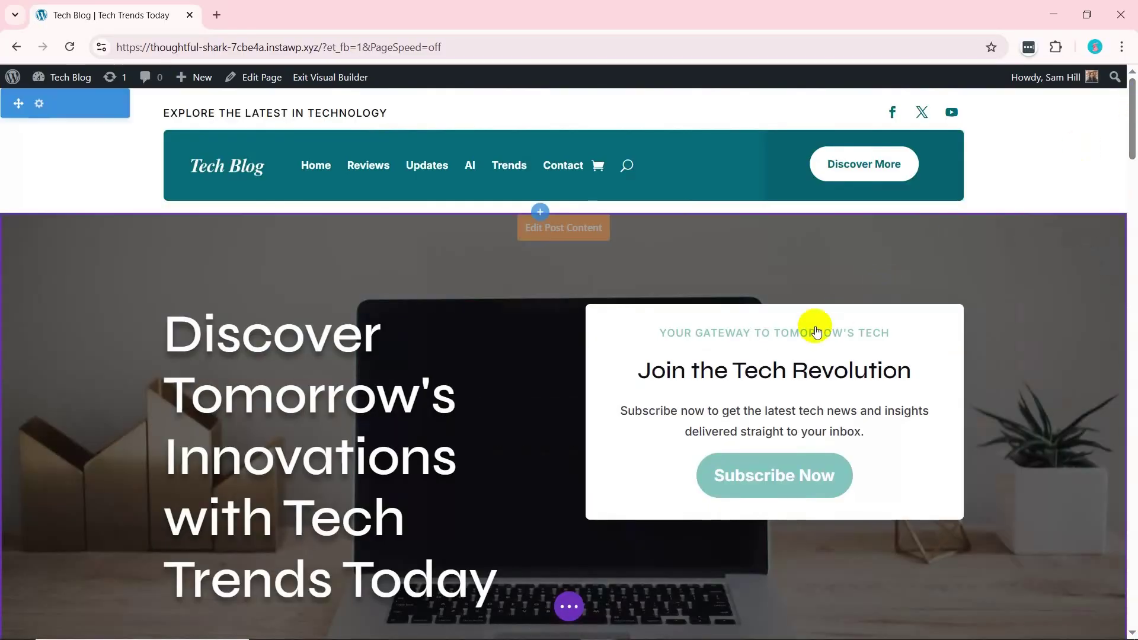
pyautogui.moveTo(805, 336)
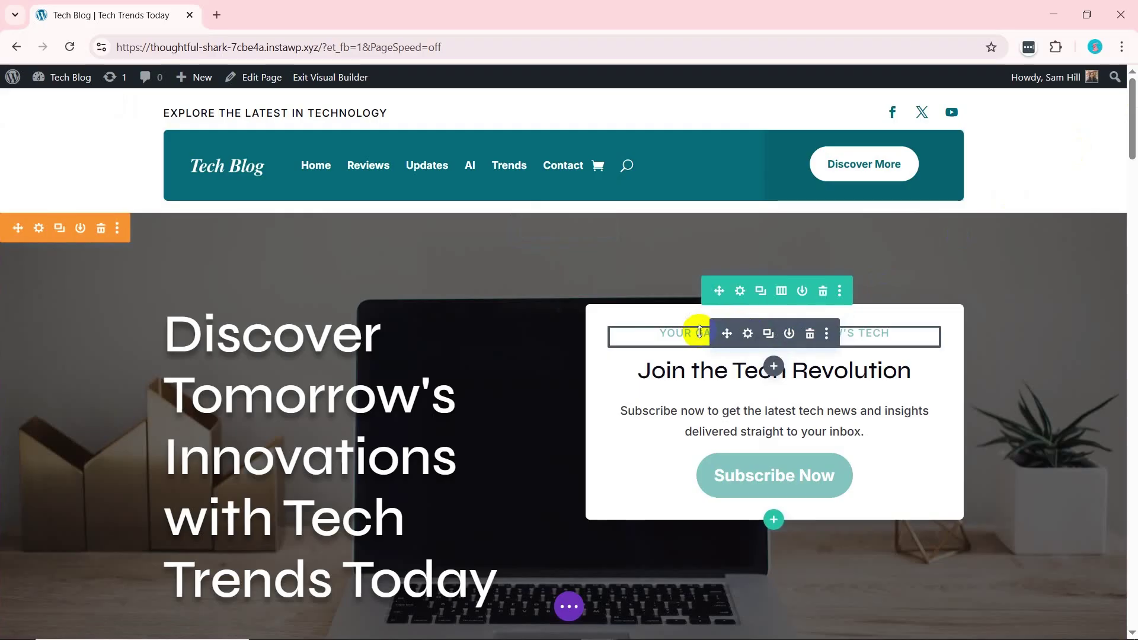
pyautogui.moveTo(728, 335); pyautogui.dragTo(719, 386)
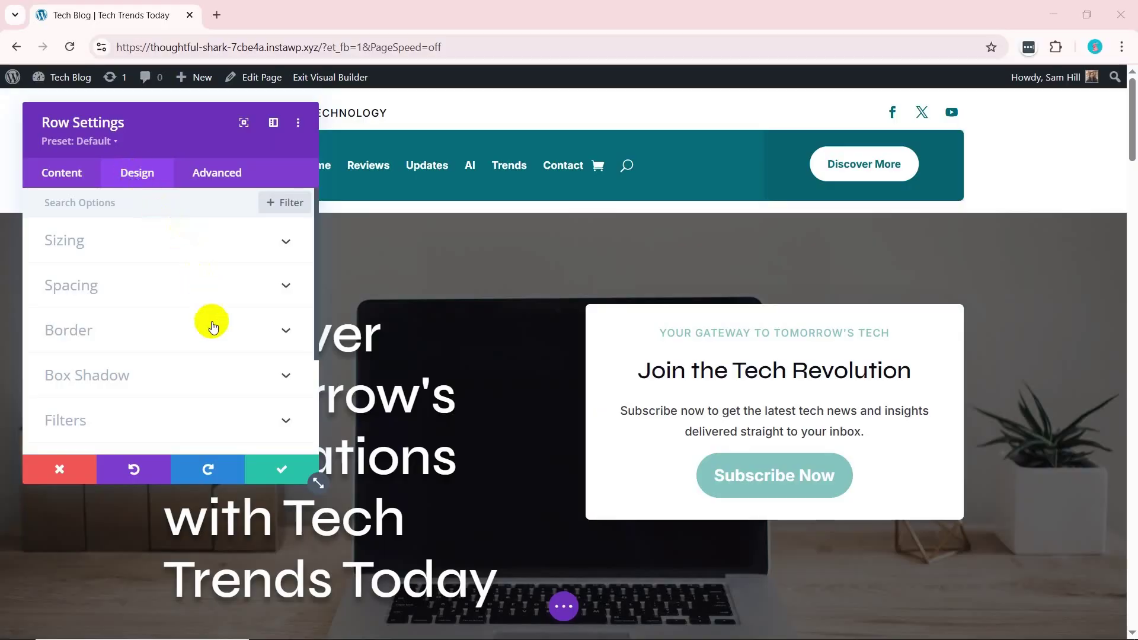
pyautogui.click(229, 243)
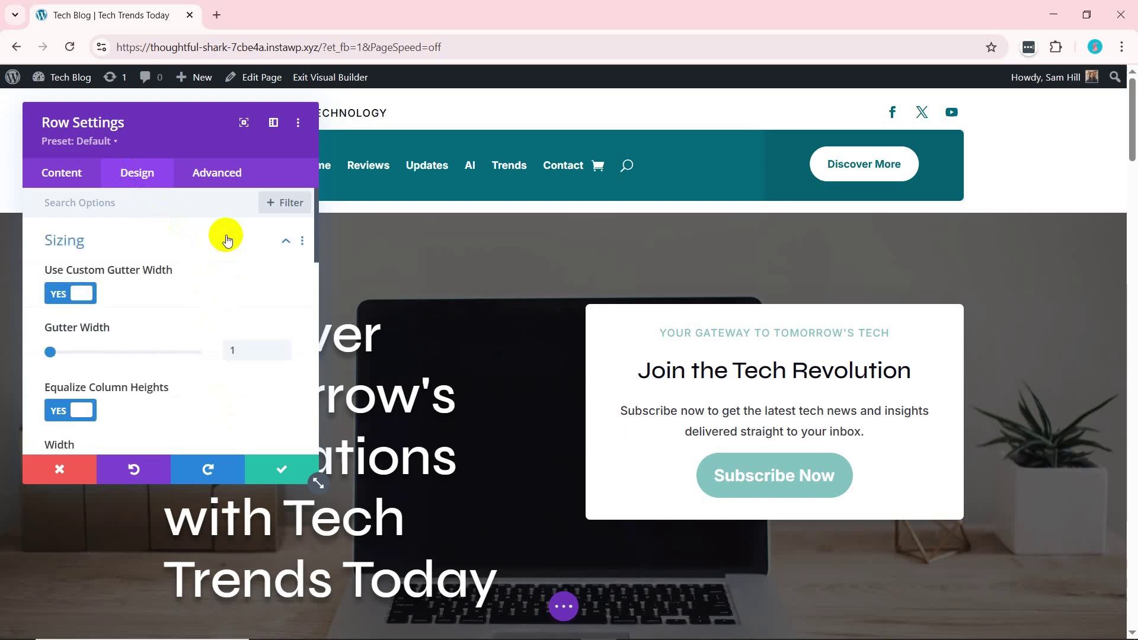
pyautogui.moveTo(315, 258); pyautogui.dragTo(315, 317)
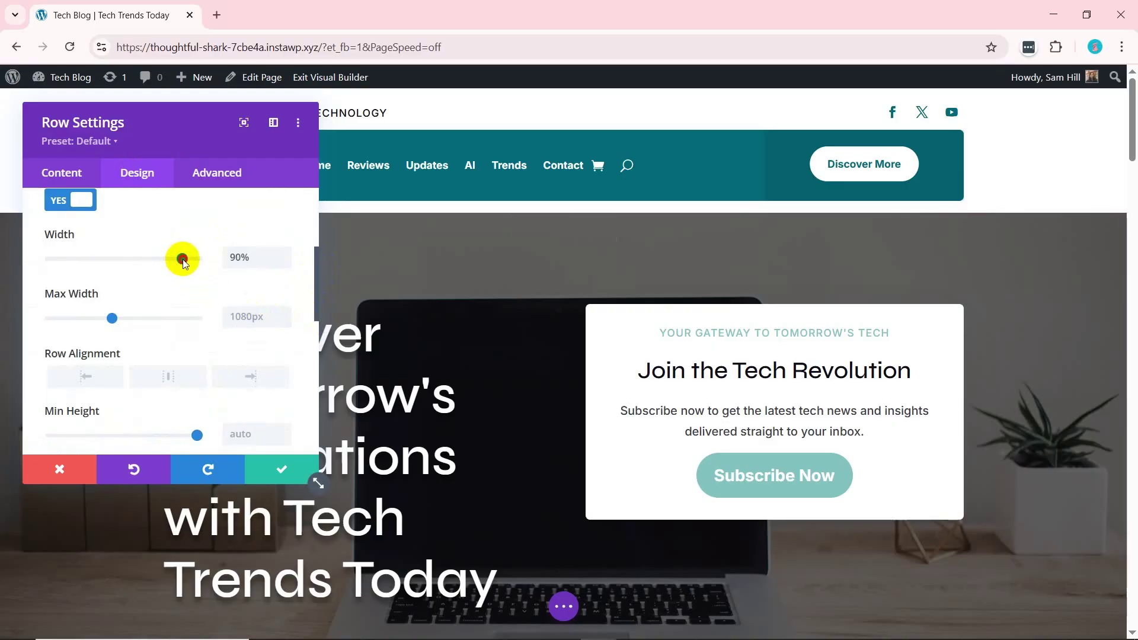
pyautogui.click(272, 479)
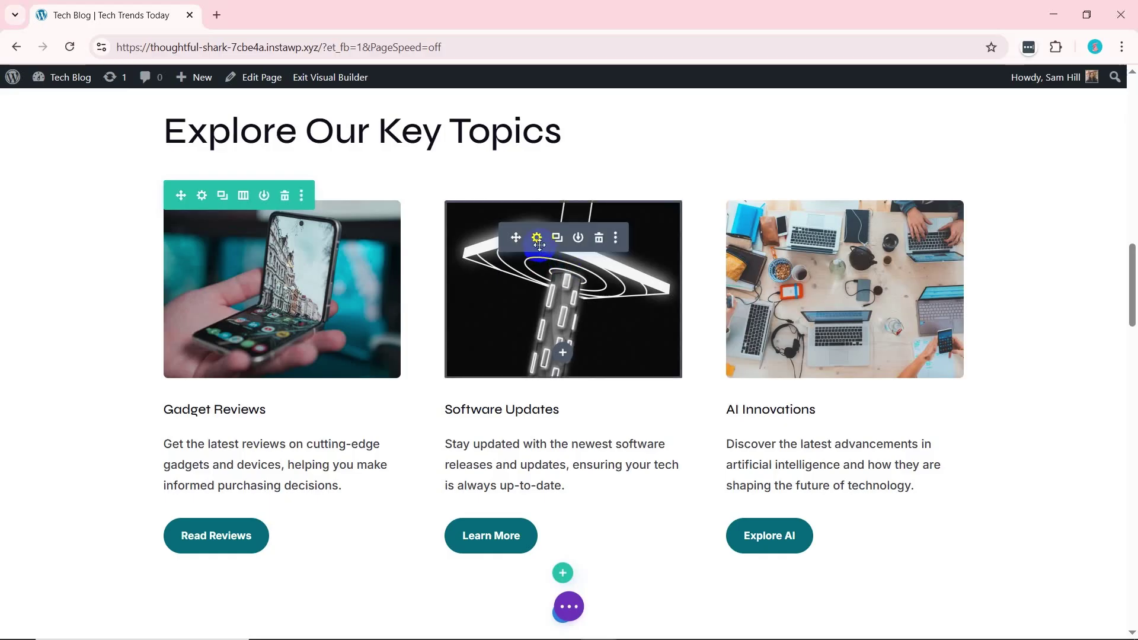
# - Replace the Software Updates image with an AI-generated image and save it
pyautogui.click(538, 239)
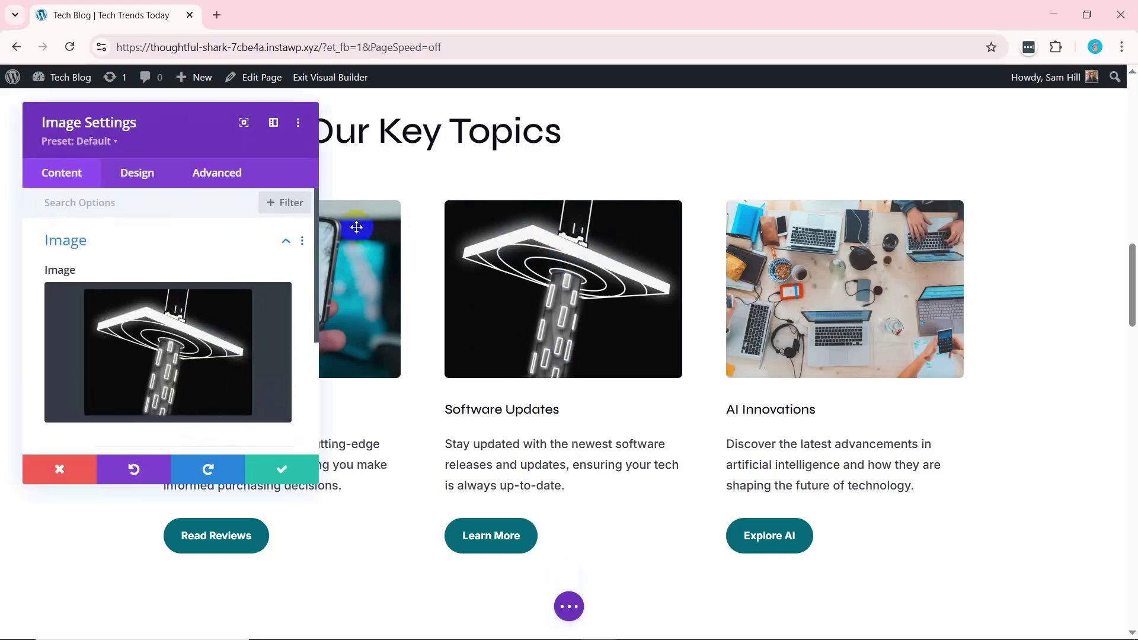
pyautogui.click(202, 306)
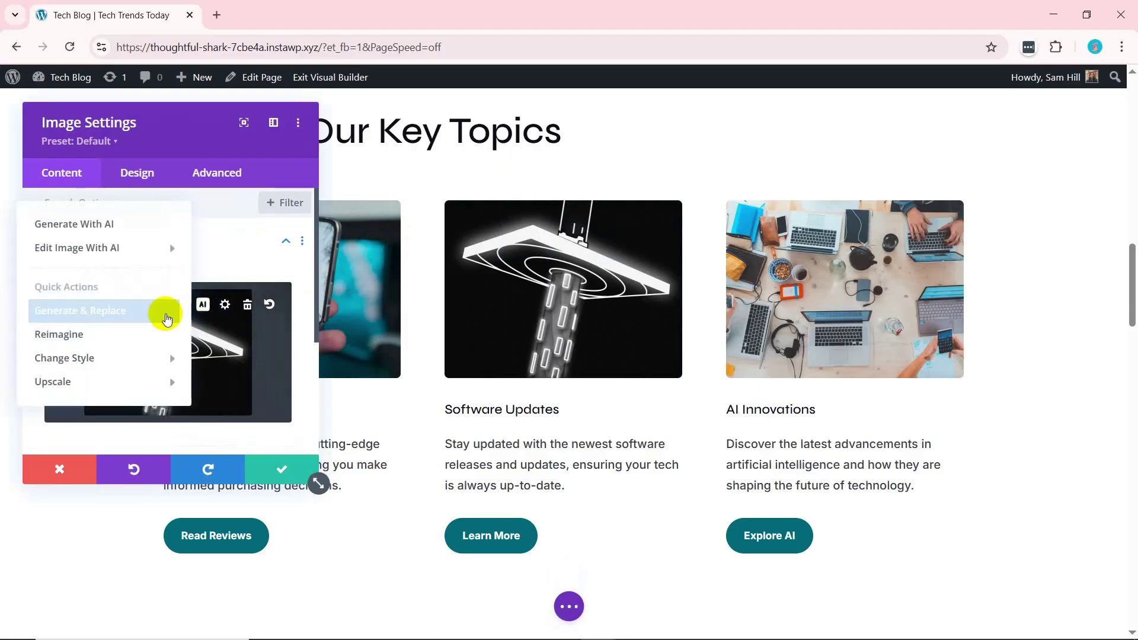
pyautogui.click(141, 321)
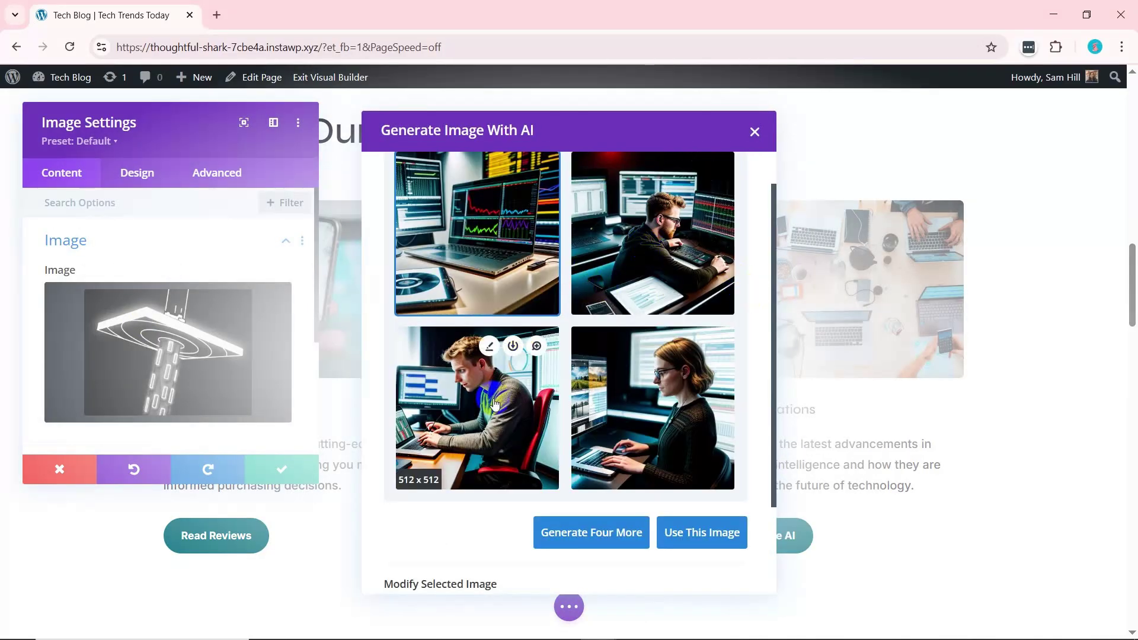
pyautogui.click(684, 519)
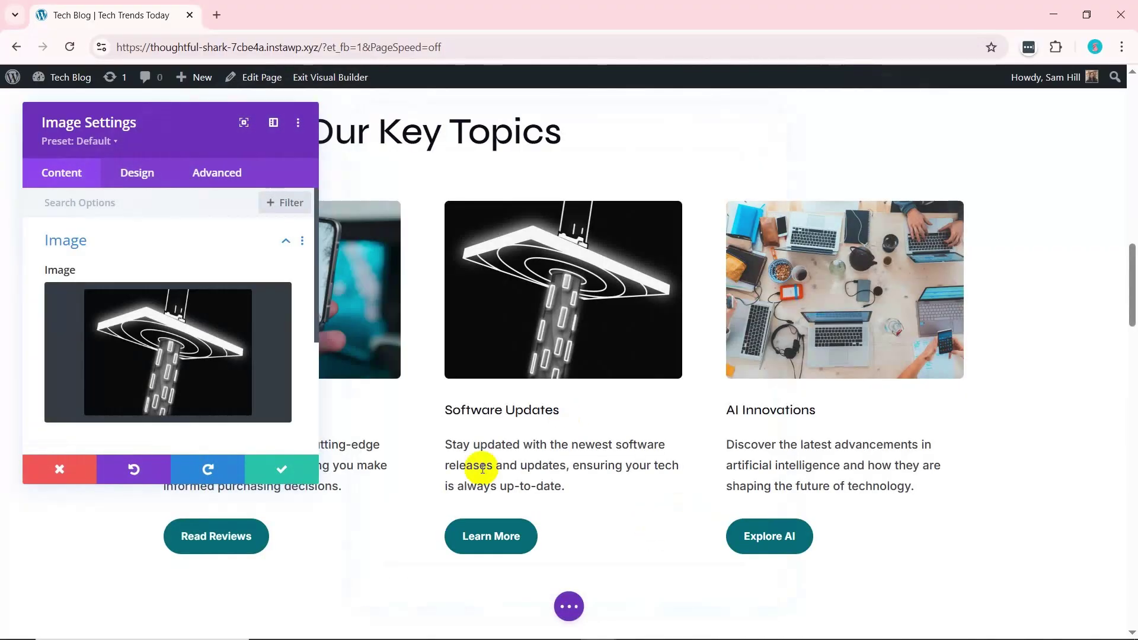
pyautogui.click(279, 469)
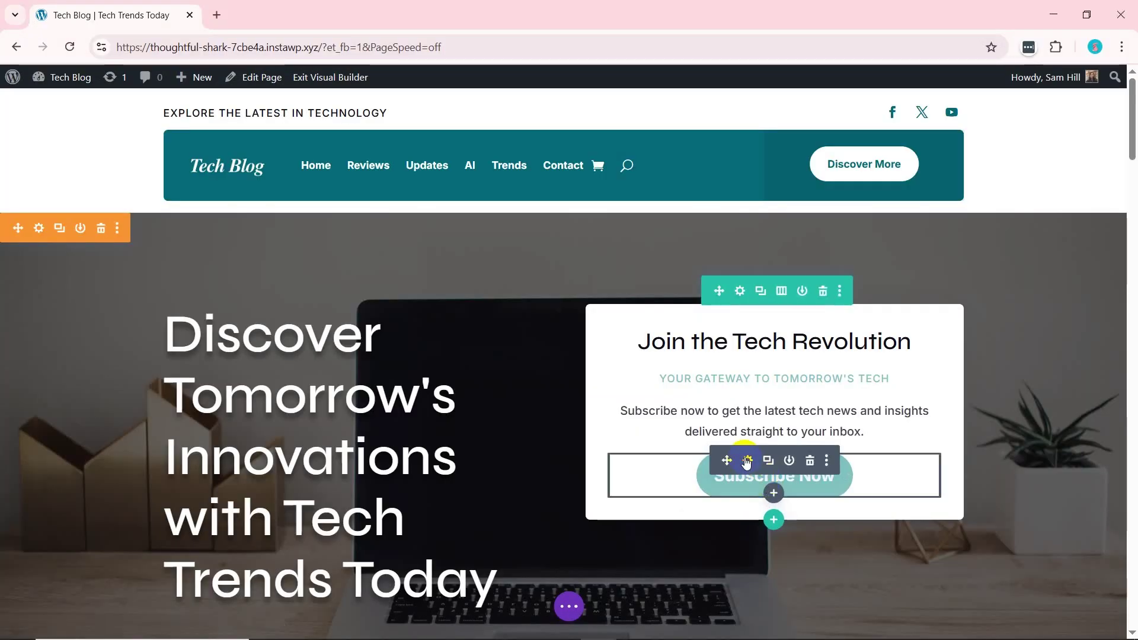
# - Generate custom CSS with AI for the Subscribe Now button and apply it
pyautogui.click(747, 461)
pyautogui.click(204, 172)
pyautogui.click(177, 296)
pyautogui.scroll(-4, 178, 355)
pyautogui.click(212, 230)
pyautogui.click(542, 465)
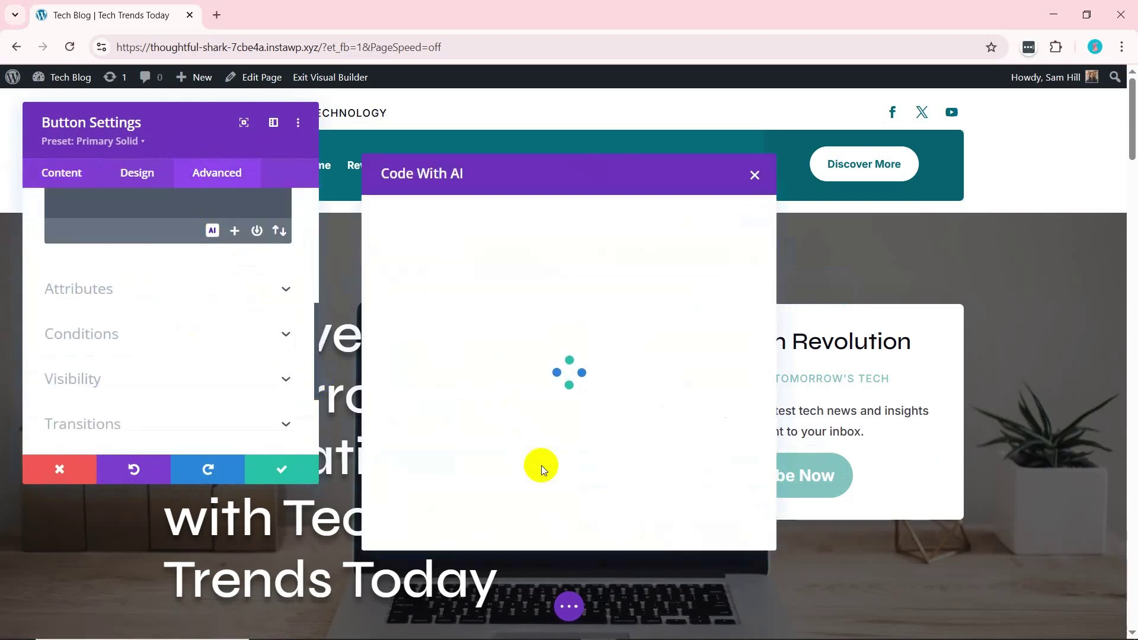
pyautogui.click(708, 393)
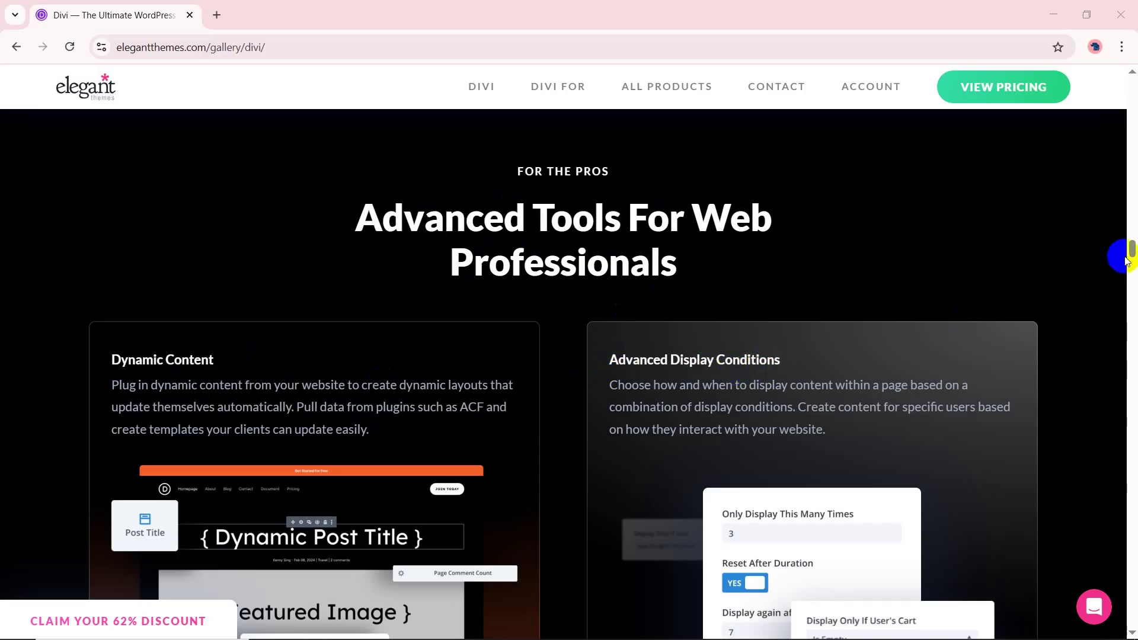
# - Expand the hero row's Advanced > Conditions and add a new display condition
pyautogui.moveTo(1132, 249); pyautogui.dragTo(1132, 267)
pyautogui.click(231, 173)
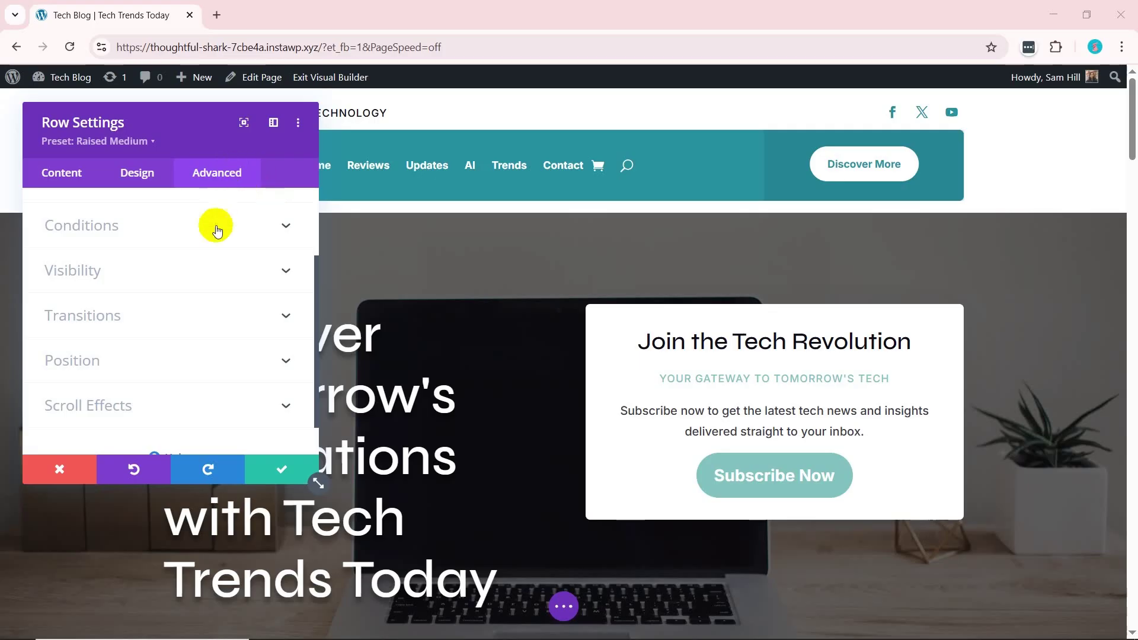
pyautogui.click(217, 230)
pyautogui.click(162, 266)
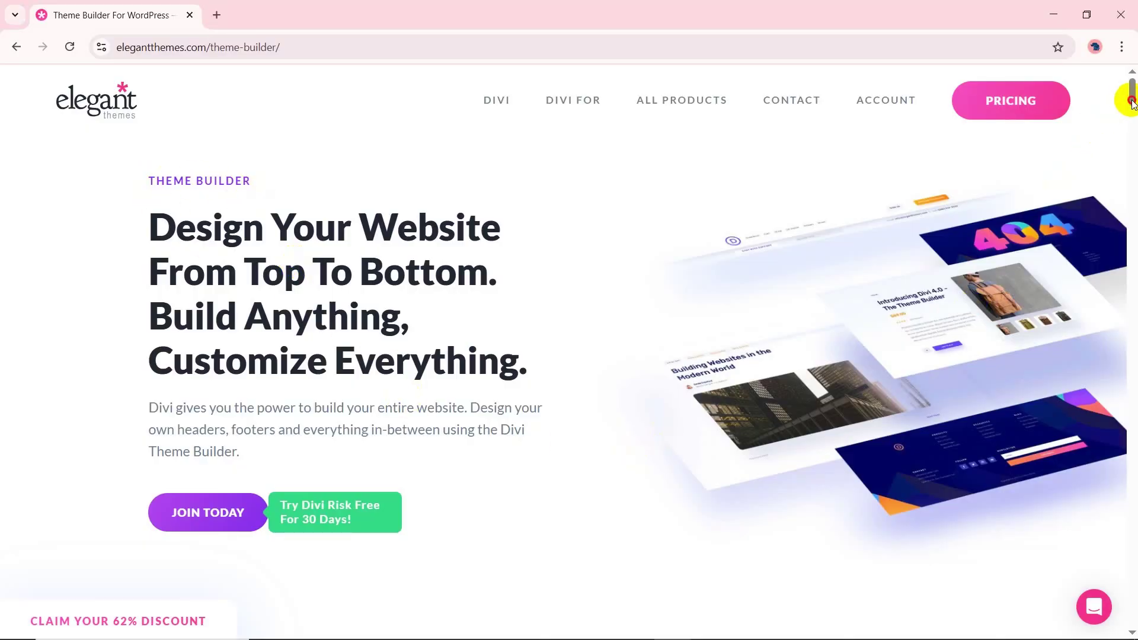
# - Edit the All Posts body template in Theme Builder and open its page settings
pyautogui.moveTo(1131, 101); pyautogui.dragTo(1131, 127)
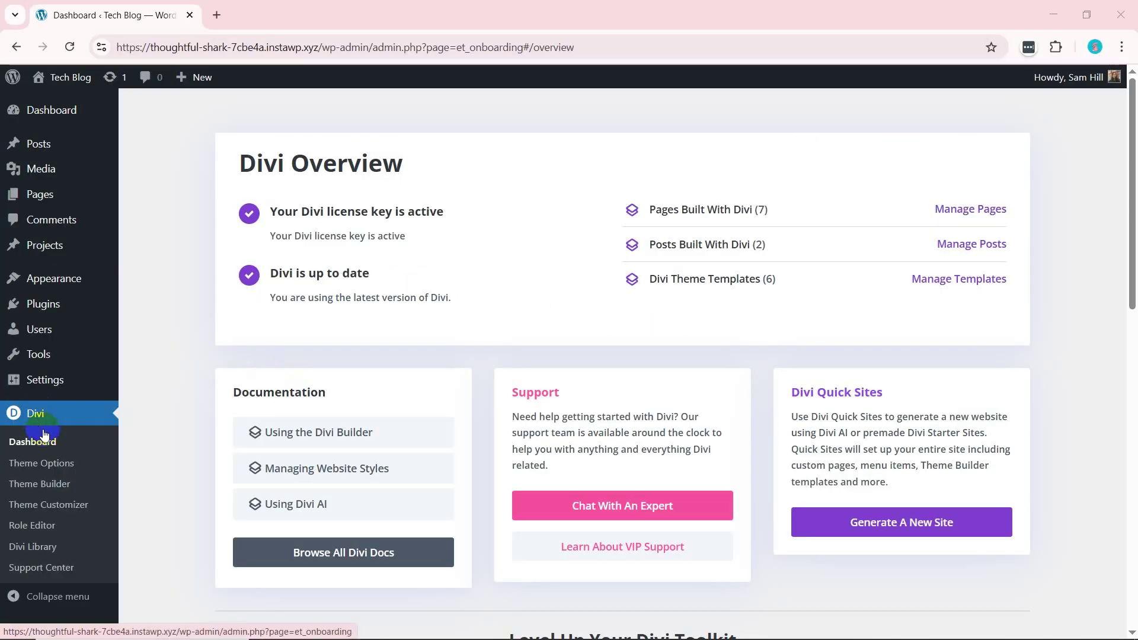
pyautogui.click(51, 485)
pyautogui.click(824, 312)
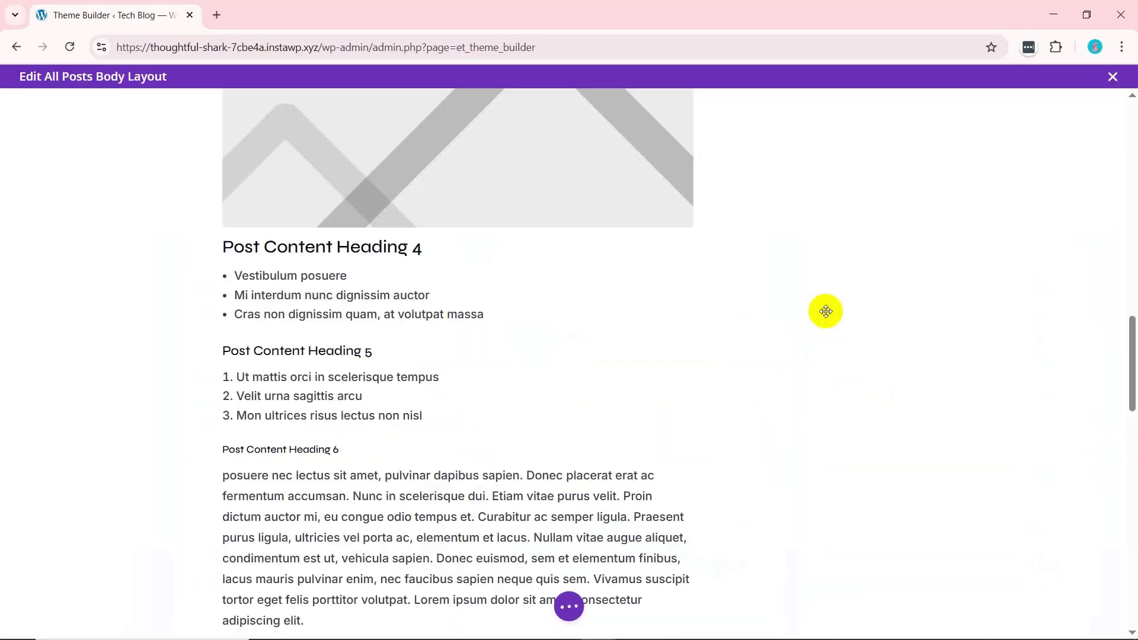
pyautogui.moveTo(1125, 381); pyautogui.dragTo(1126, 620)
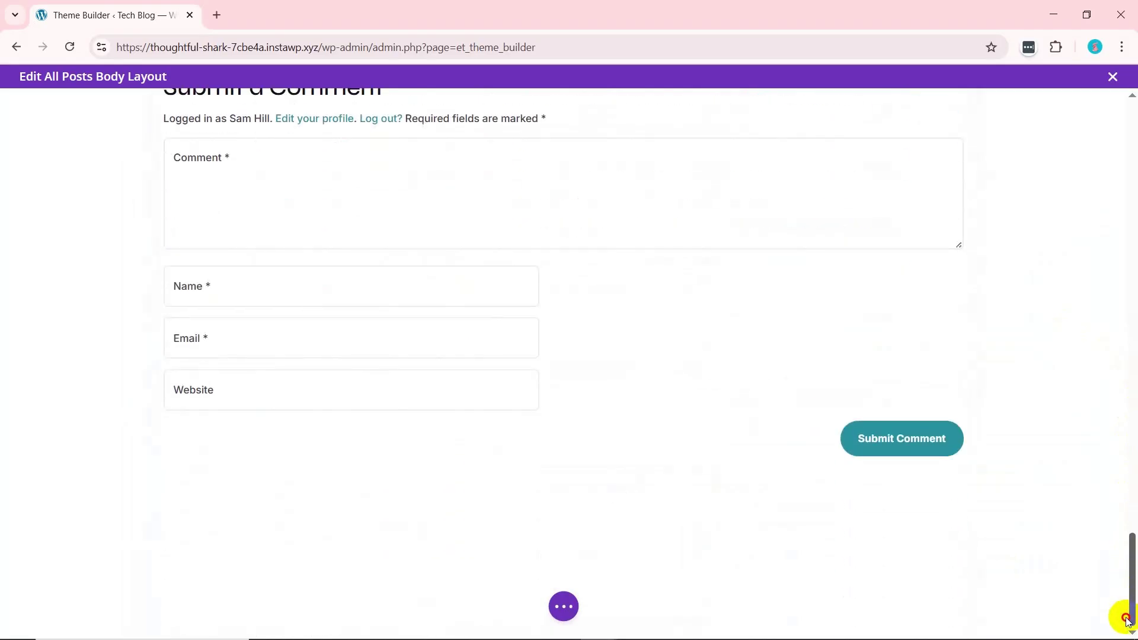
pyautogui.click(564, 607)
pyautogui.click(619, 606)
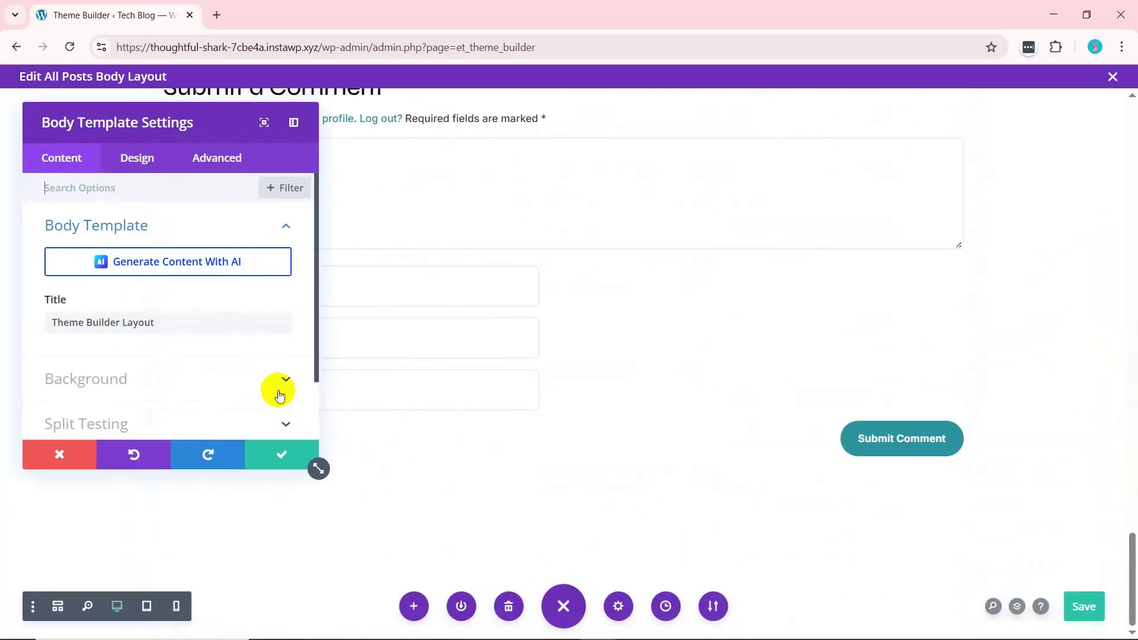
# - Set the template's section background to light blue #c7d9e5
pyautogui.click(285, 379)
pyautogui.click(255, 350)
pyautogui.click(249, 426)
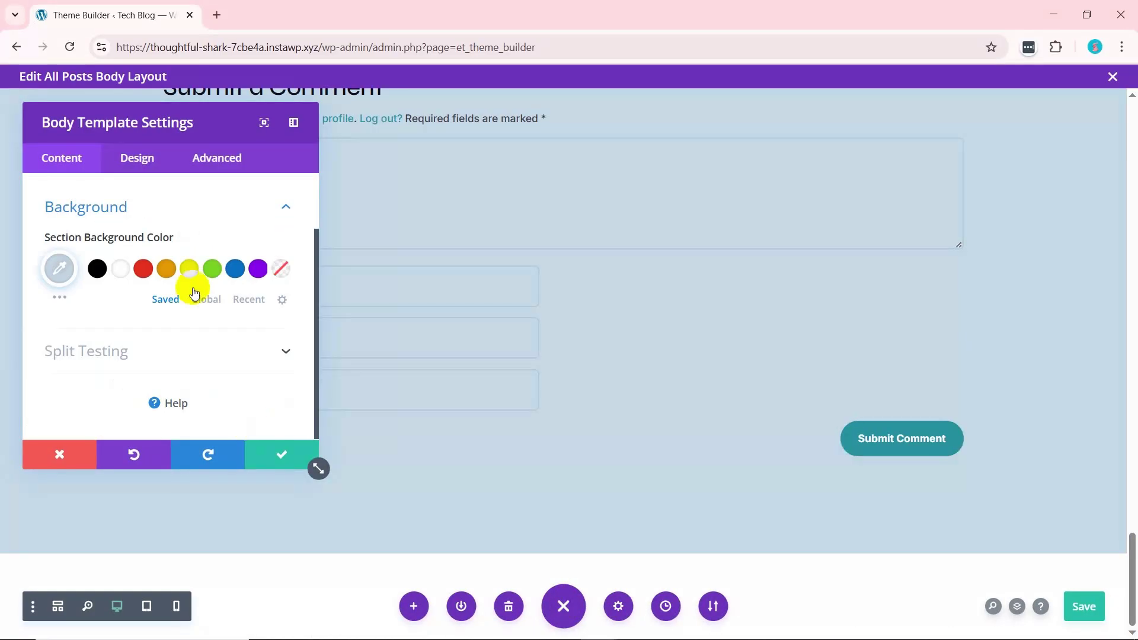
pyautogui.click(143, 156)
pyautogui.click(211, 163)
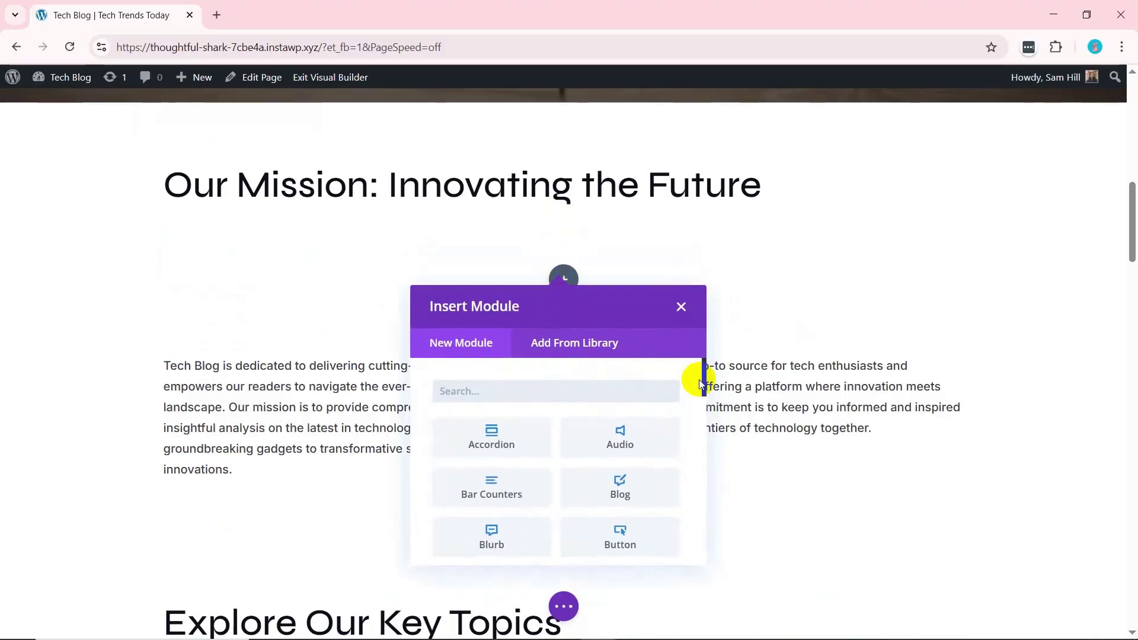
# - Apply the Primary Solid Light imported preset to the Subscribe Now button and save
pyautogui.moveTo(703, 383); pyautogui.dragTo(693, 508)
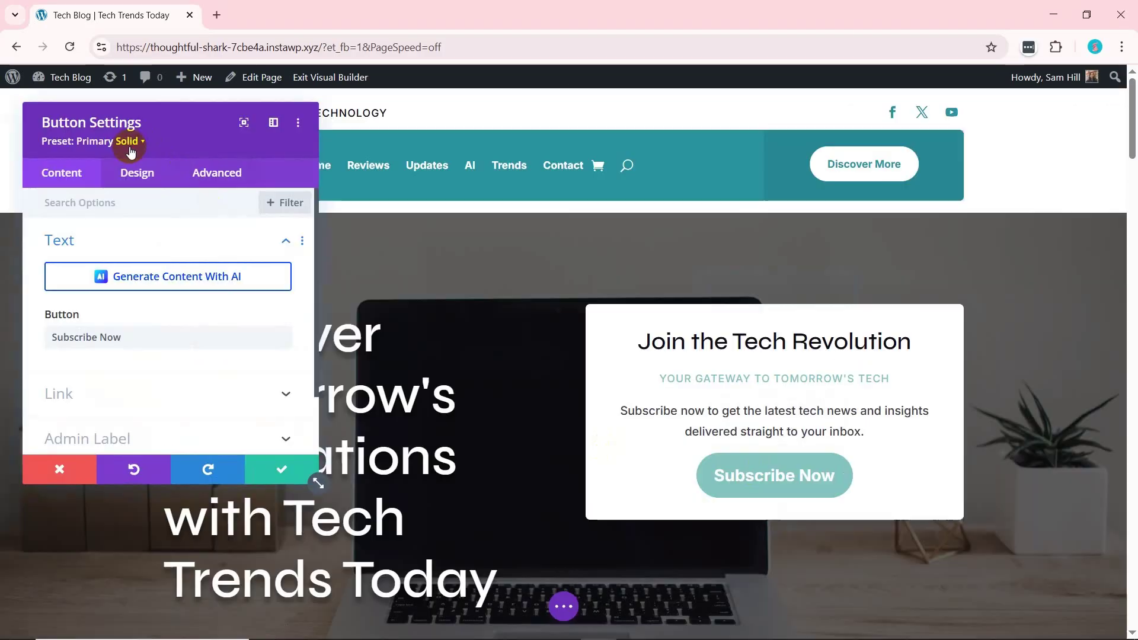
pyautogui.click(127, 143)
pyautogui.click(118, 336)
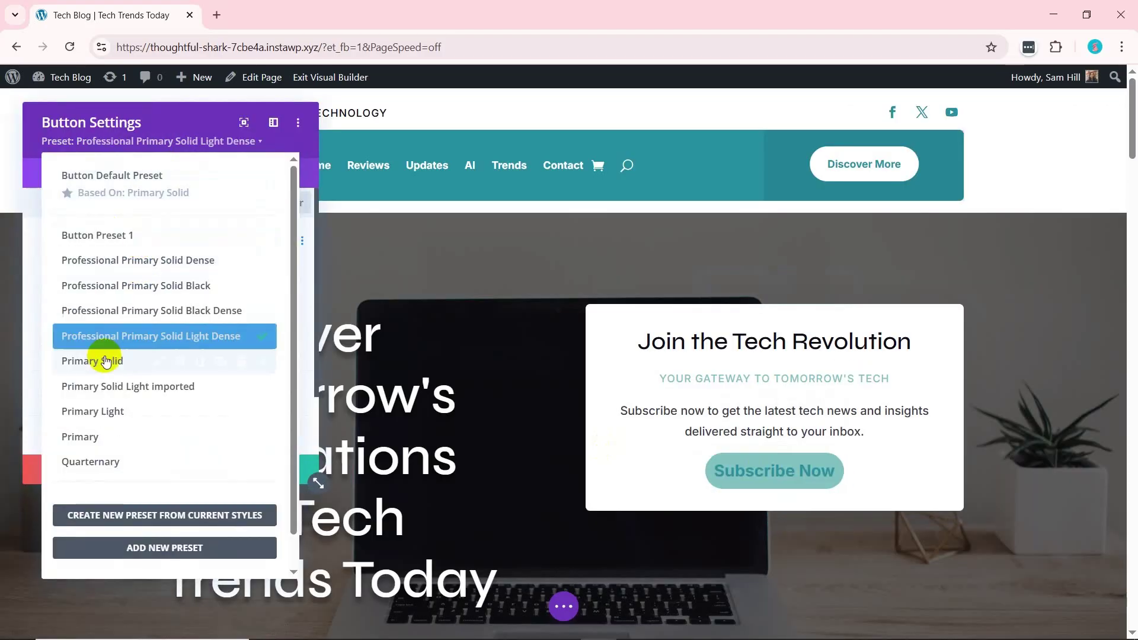
pyautogui.click(108, 387)
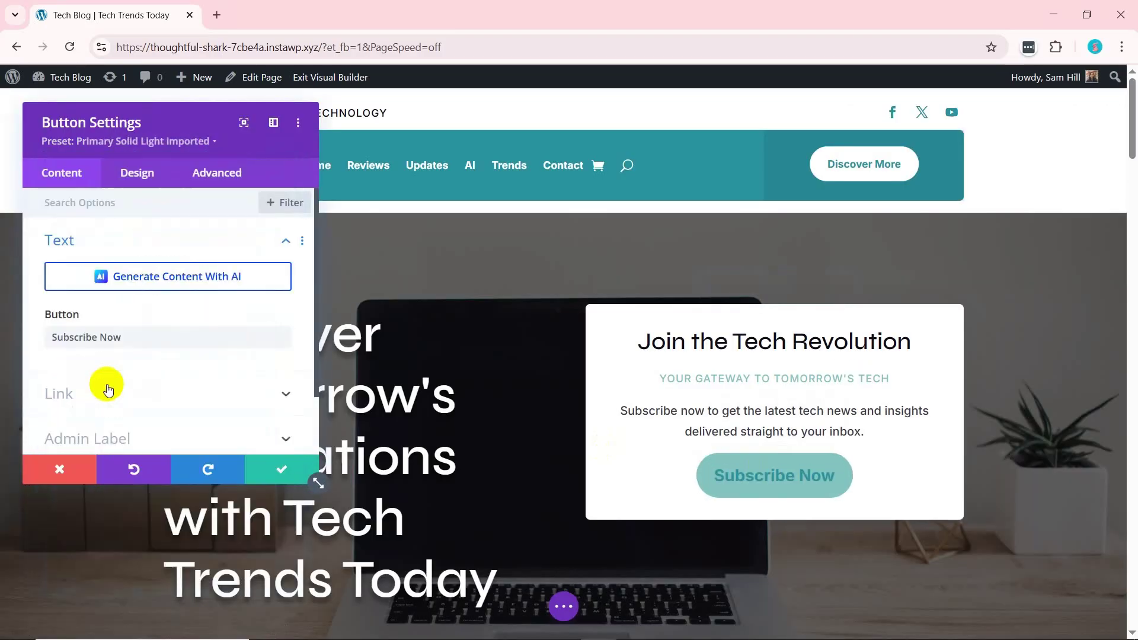
pyautogui.click(265, 478)
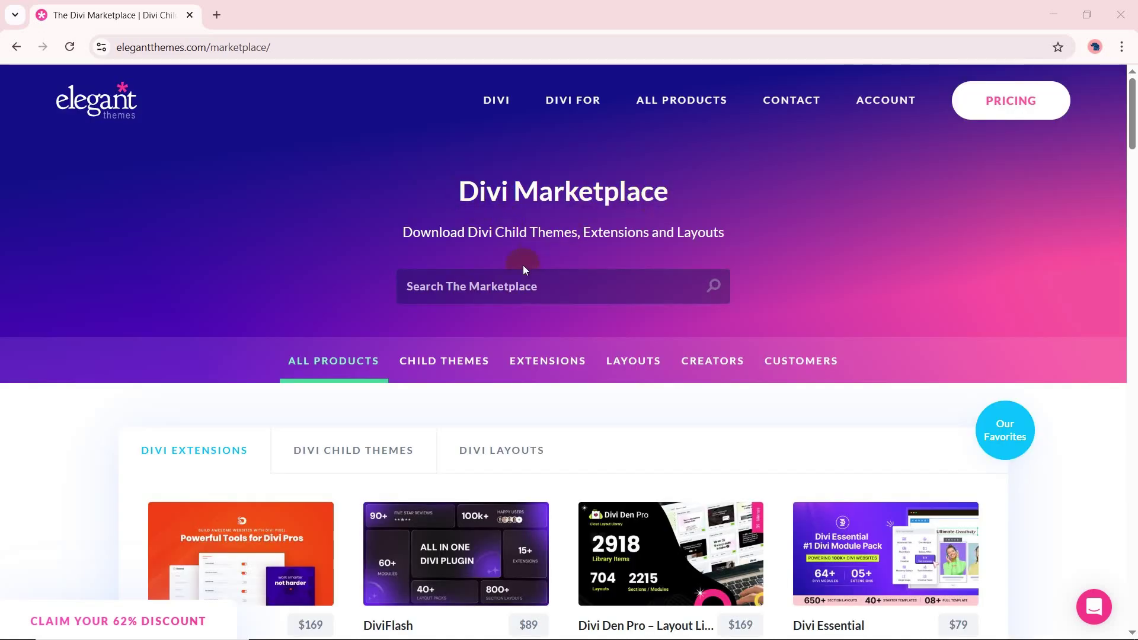
# - Browse the Divi gallery page and jump to the pricing plans via VIEW PRICING
pyautogui.scroll(-3, 1122, 140)
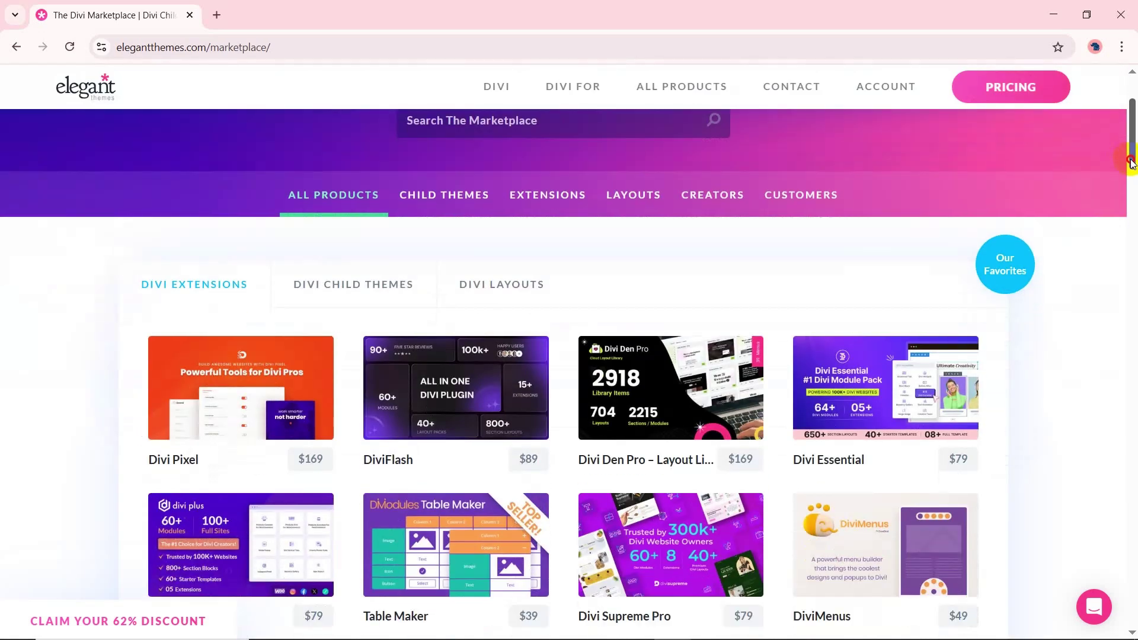
pyautogui.moveTo(801, 158)
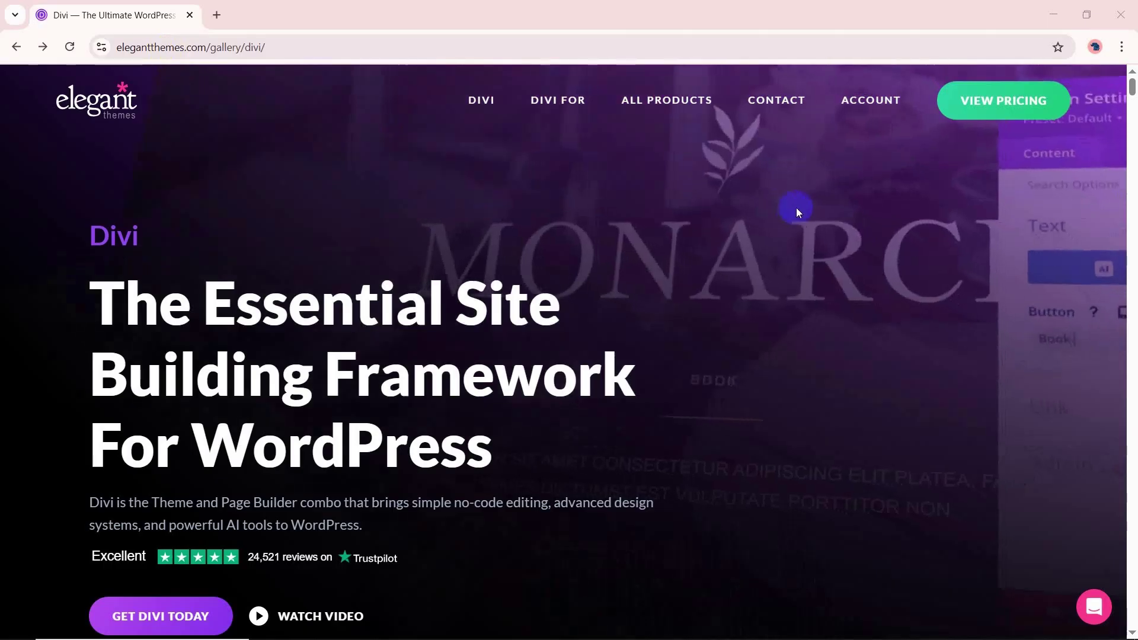
pyautogui.click(1022, 102)
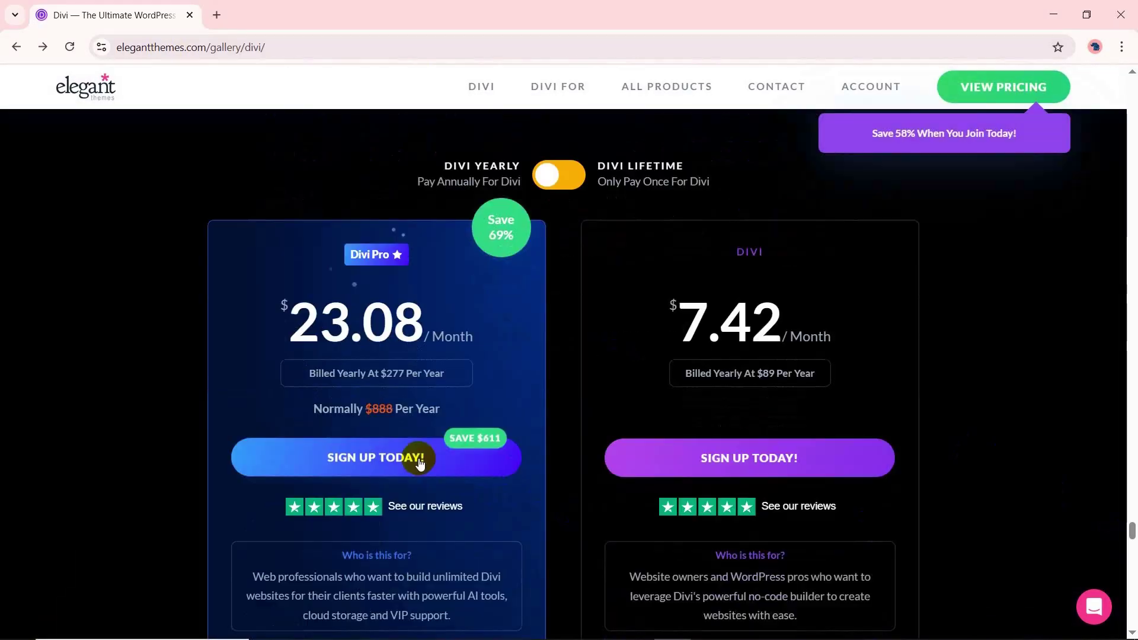
# - Sign up for the Divi Pro yearly plan, filling in account and card details
pyautogui.click(419, 463)
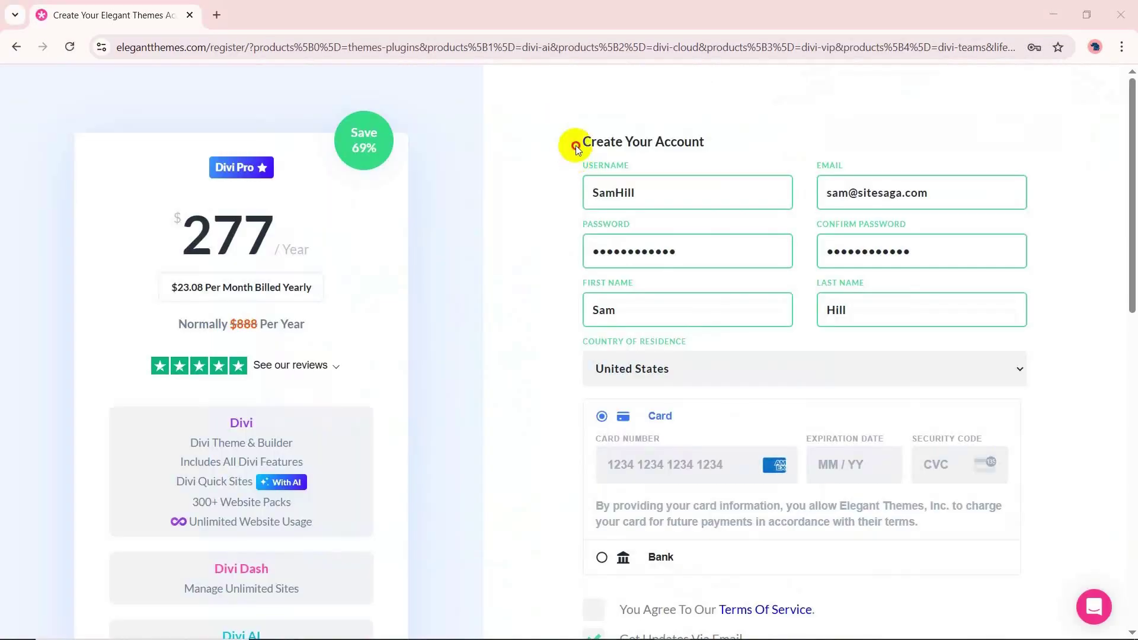
pyautogui.moveTo(574, 145); pyautogui.dragTo(724, 139)
pyautogui.click(724, 138)
pyautogui.click(841, 466)
pyautogui.click(1133, 328)
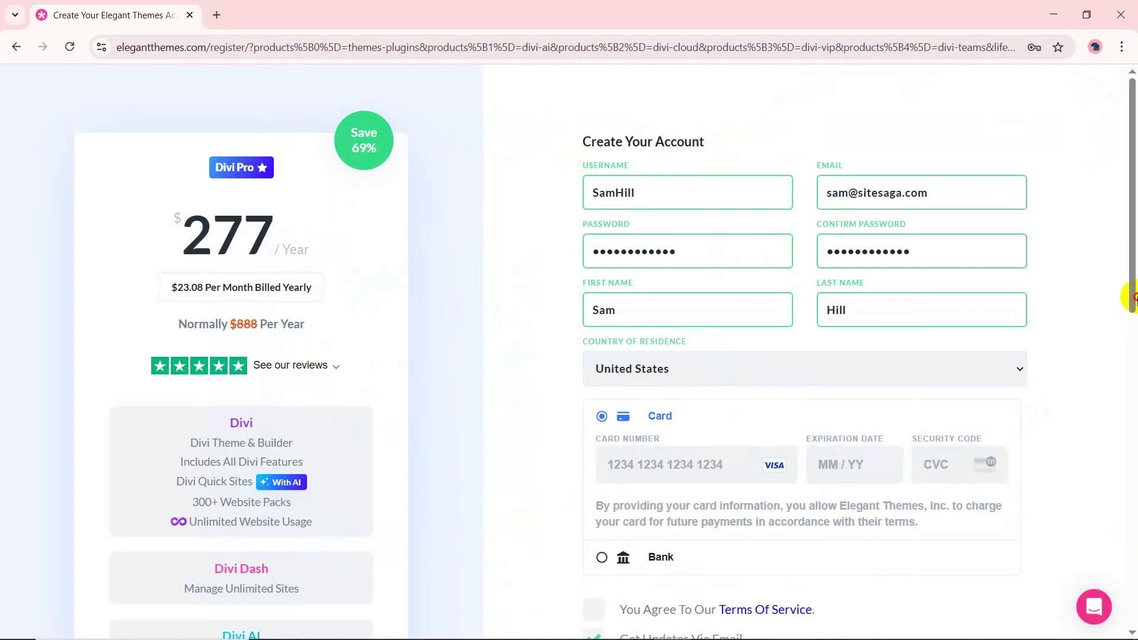
pyautogui.moveTo(1133, 297); pyautogui.dragTo(1133, 419)
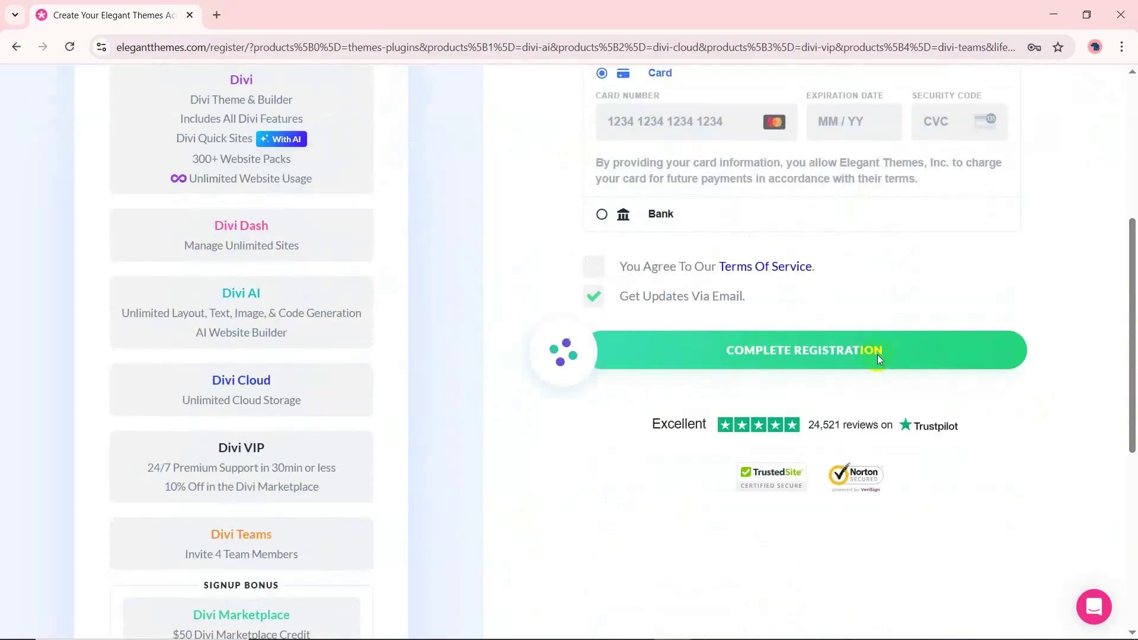
pyautogui.click(865, 351)
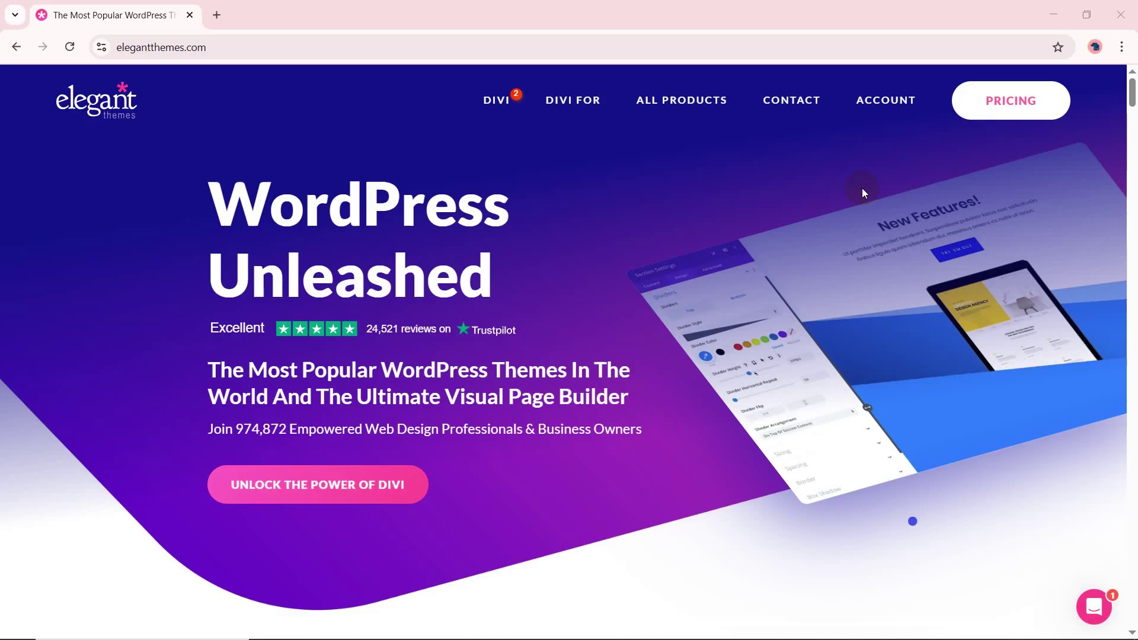
# - Download the Divi theme from Account > Product Downloads
pyautogui.moveTo(885, 100)
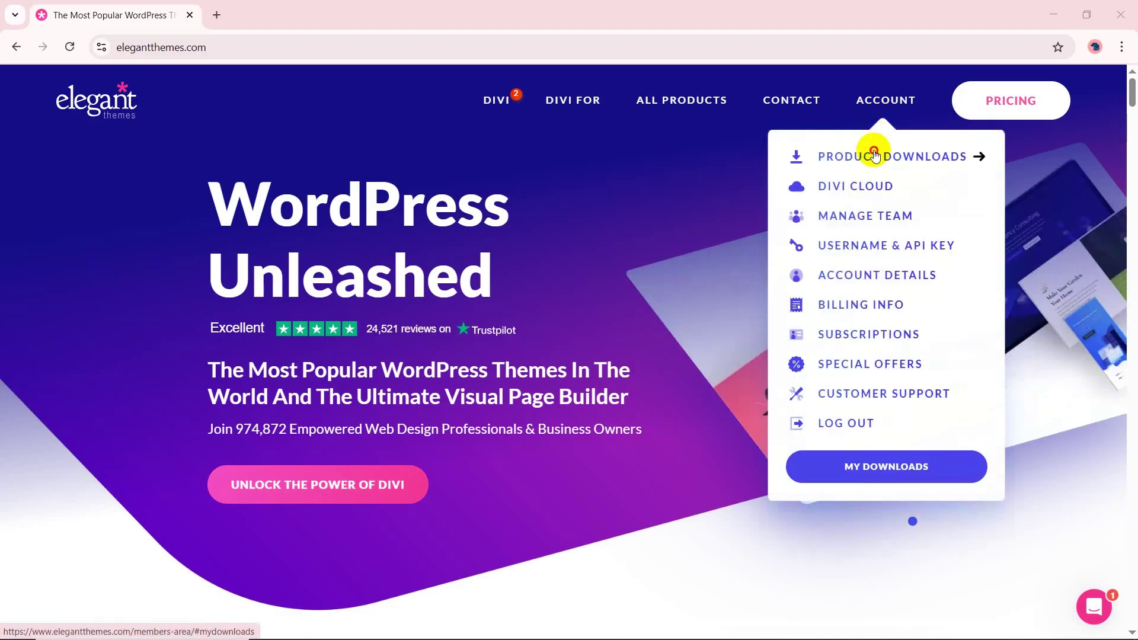
pyautogui.click(874, 154)
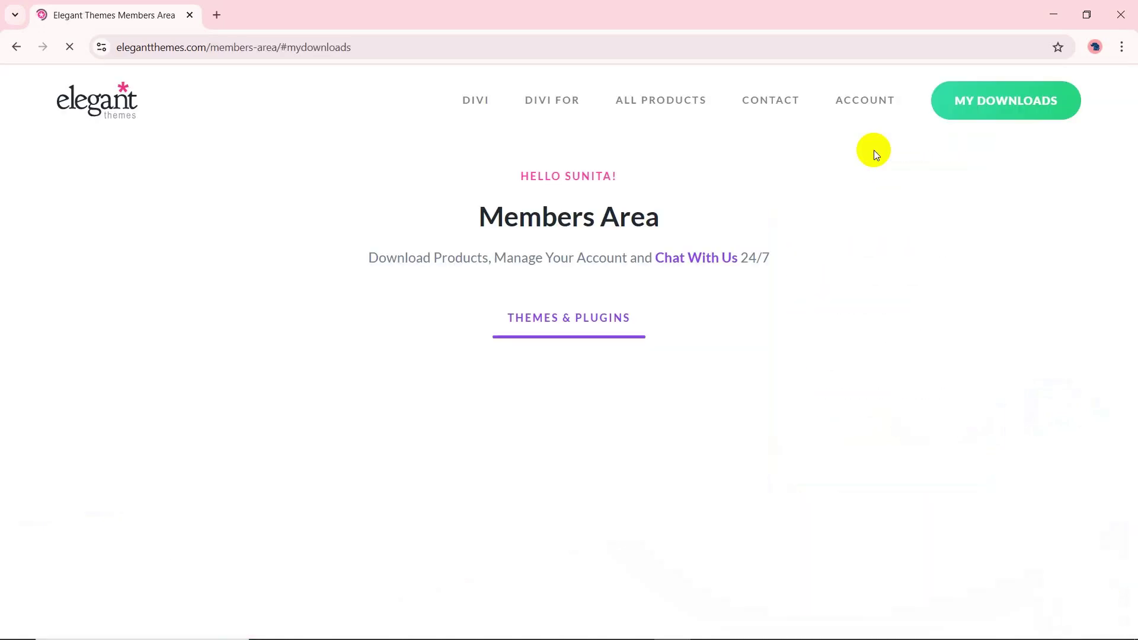
pyautogui.click(446, 308)
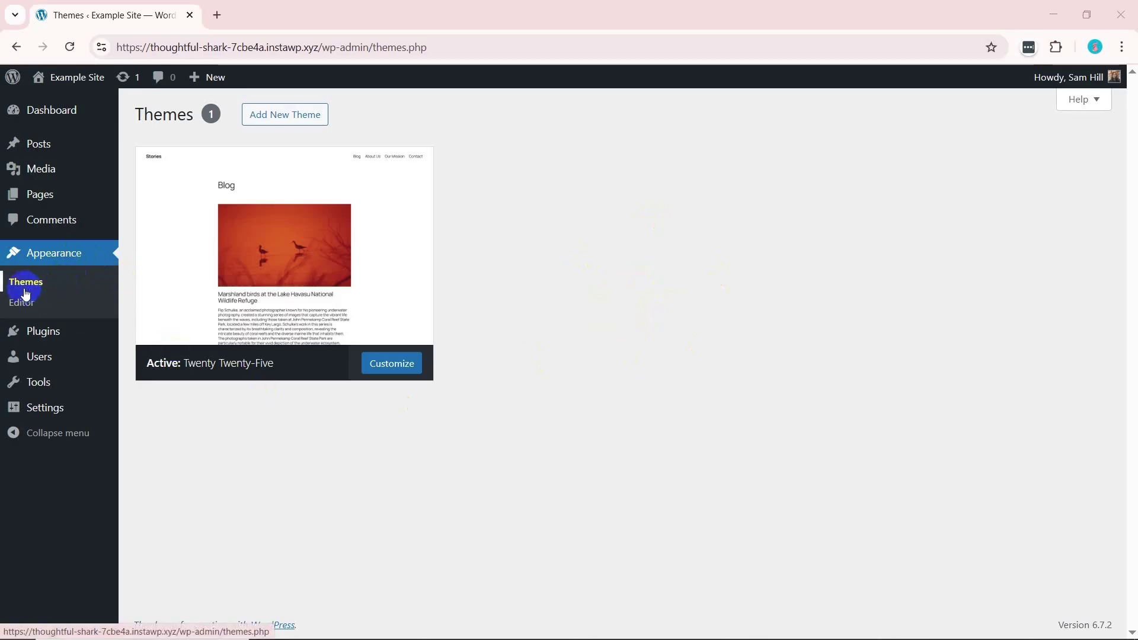
# - Upload Divi.zip as a new theme, activate it, and log in to activate its licence
pyautogui.click(271, 115)
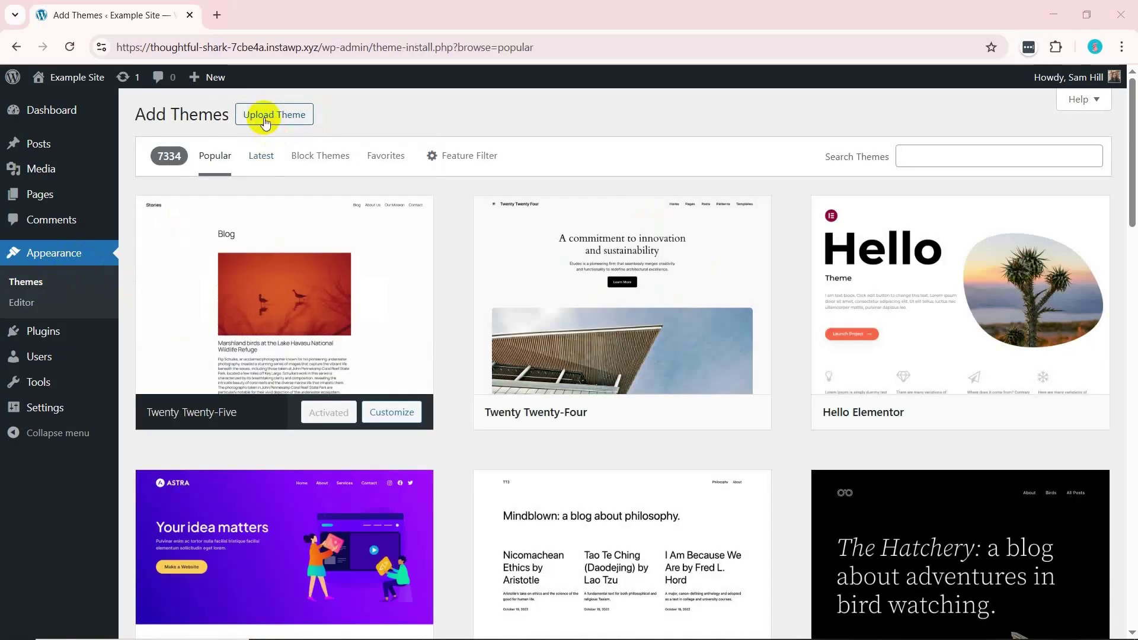
pyautogui.click(265, 121)
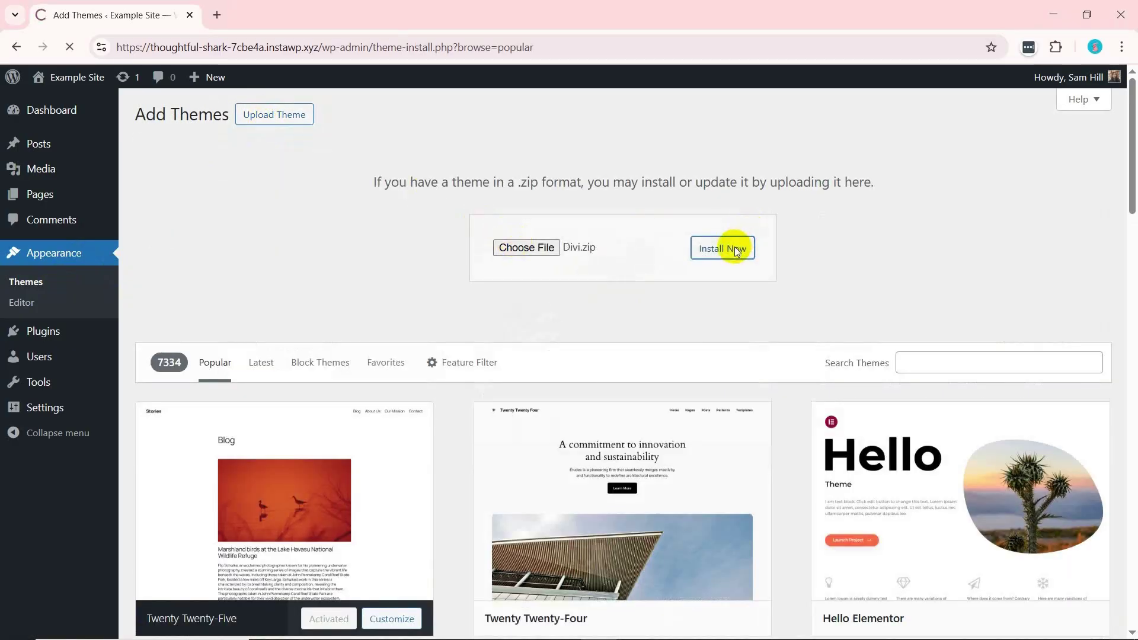
pyautogui.click(206, 218)
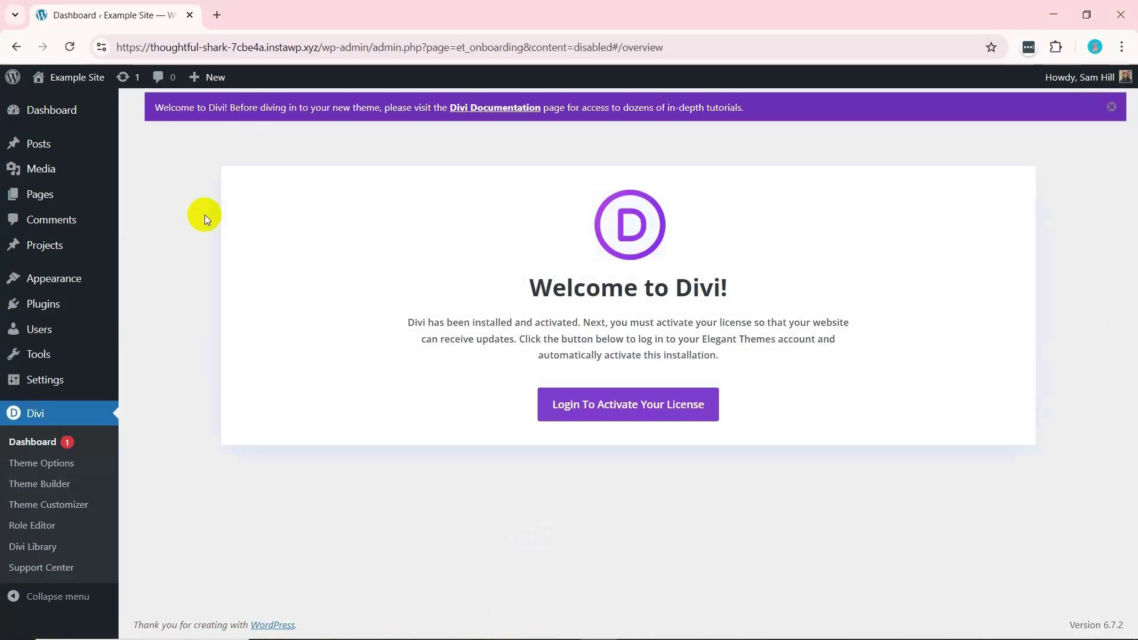
pyautogui.click(625, 408)
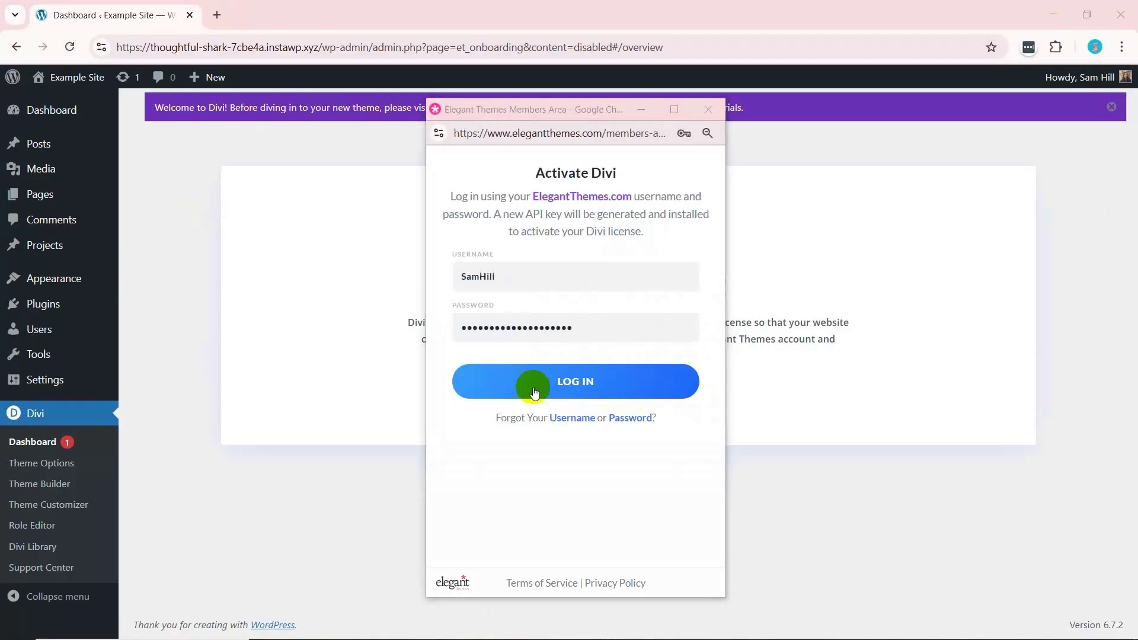
pyautogui.click(533, 383)
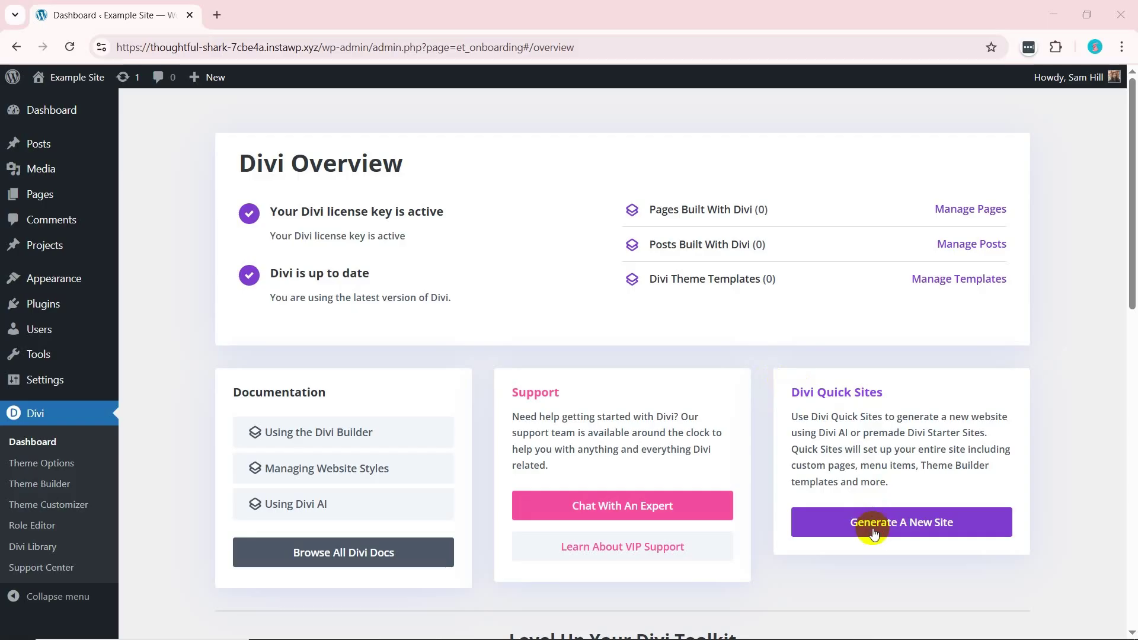
# - Start an AI-generated Quick Site and paste the prepared website description
pyautogui.click(873, 533)
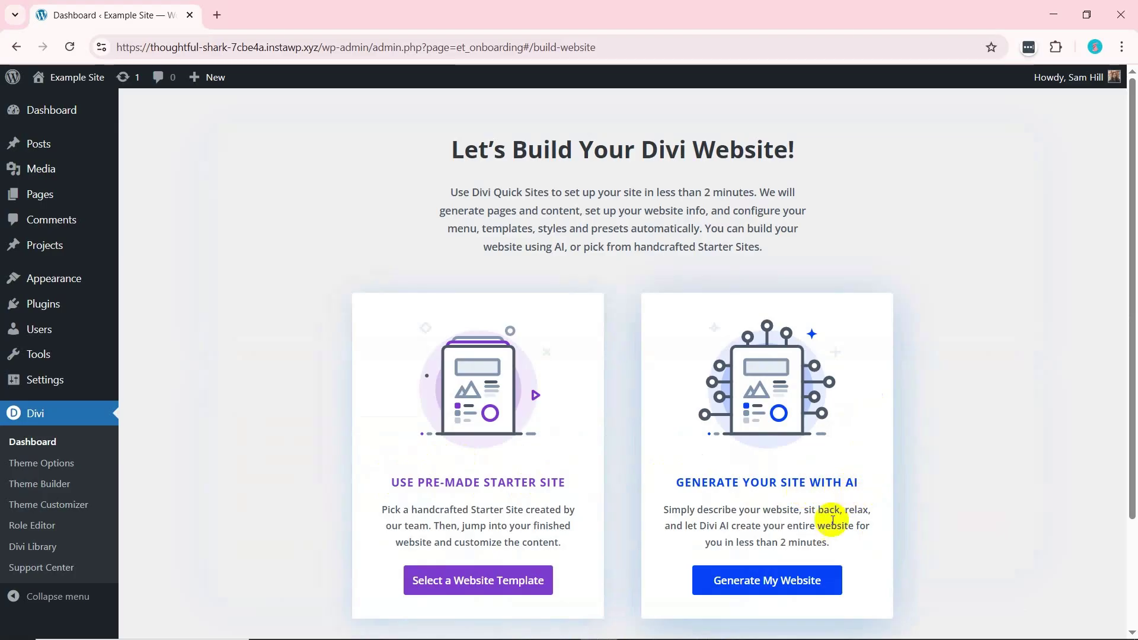
pyautogui.click(795, 582)
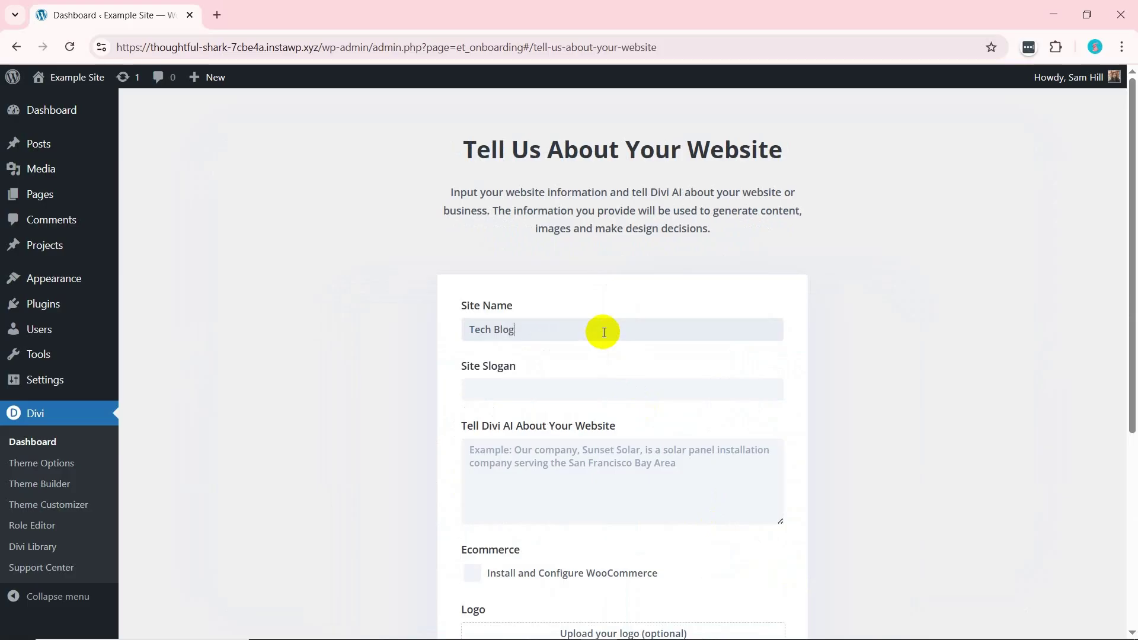
pyautogui.click(575, 388)
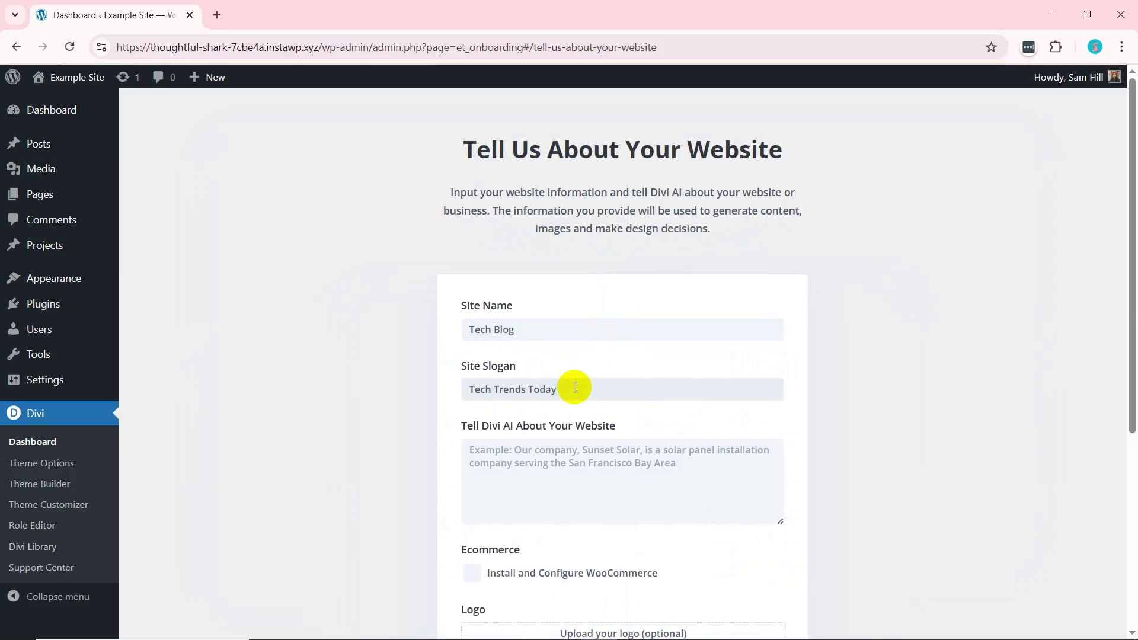
pyautogui.click(569, 453)
pyautogui.write("Tech Blog is a cutting-edge blog dedicated to all things technology. This site covers everything from the latest gadget reviews and software updates to AI innovations and emerging tech trends. Whether you're a tech enthusiast, a professional, or someone who loves staying up-to-date with the digital world, it provides expert insights, product comparisons, and practical guides to keep you ahead of the curve.")
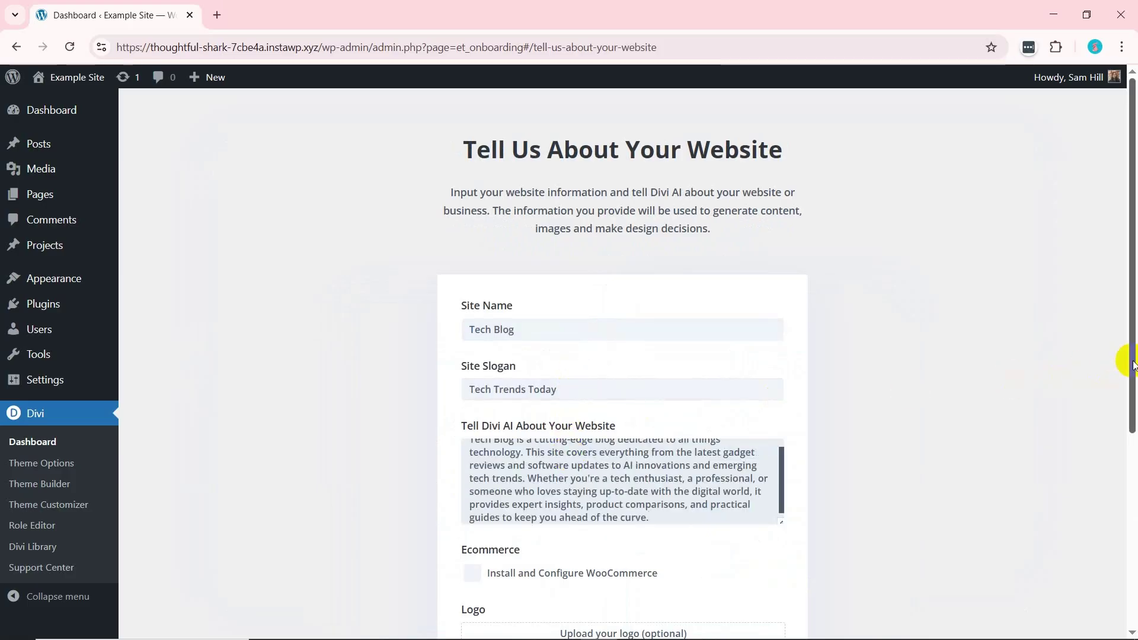
pyautogui.moveTo(1130, 356); pyautogui.dragTo(1130, 519)
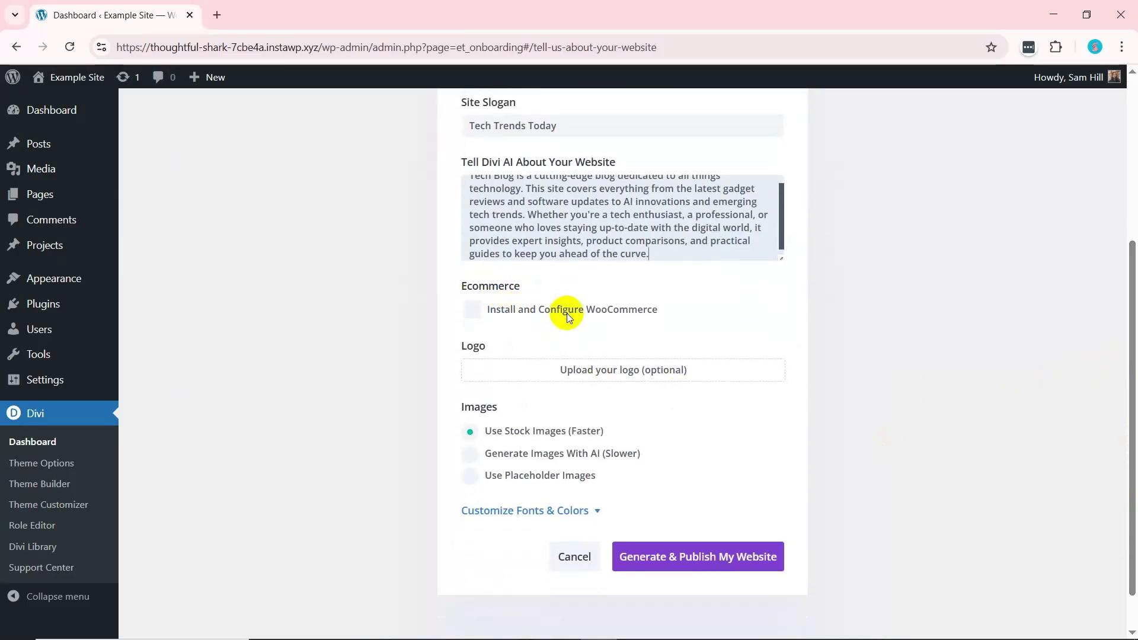
# - Use the Tech Blog image as logo, generate and publish the site, then view it
pyautogui.click(628, 374)
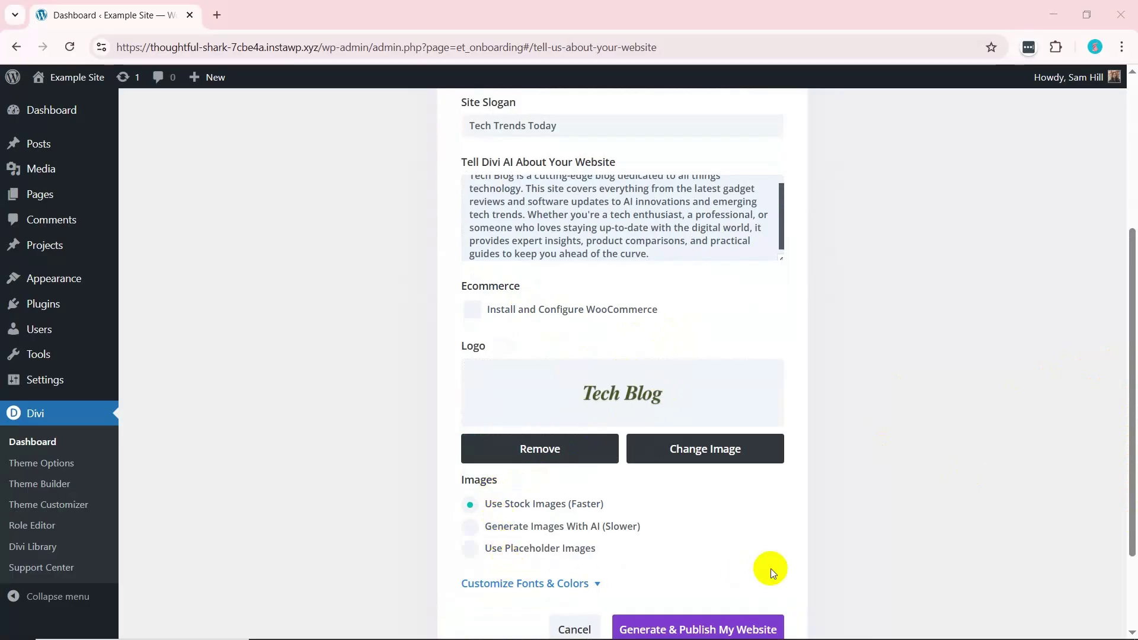
pyautogui.scroll(-2, 1126, 534)
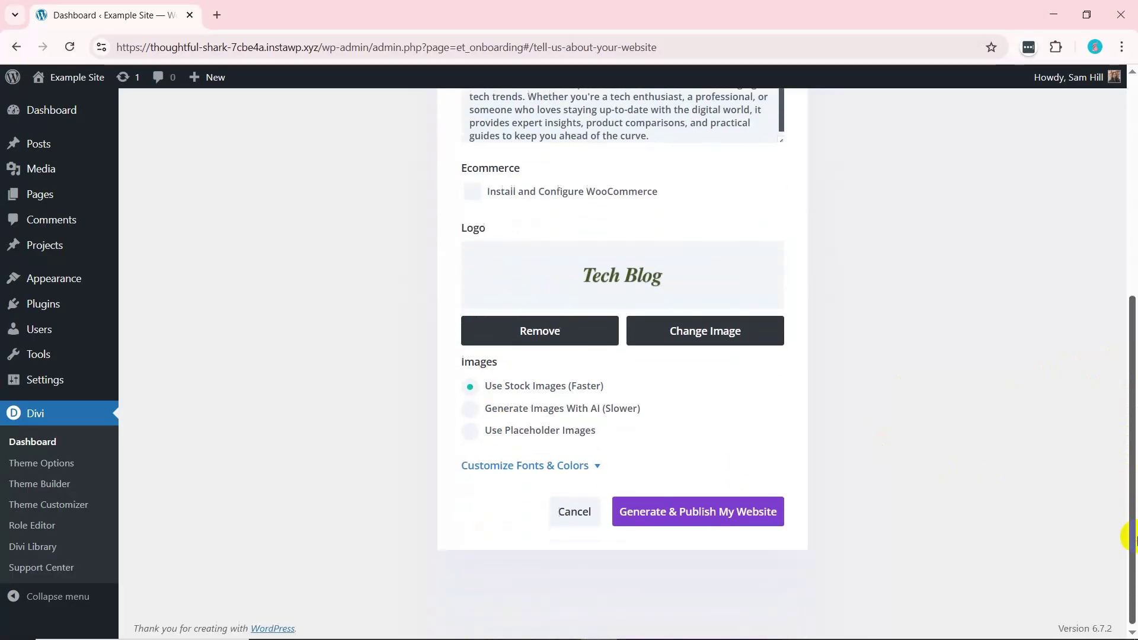
pyautogui.click(590, 463)
pyautogui.moveTo(1132, 388); pyautogui.dragTo(1129, 482)
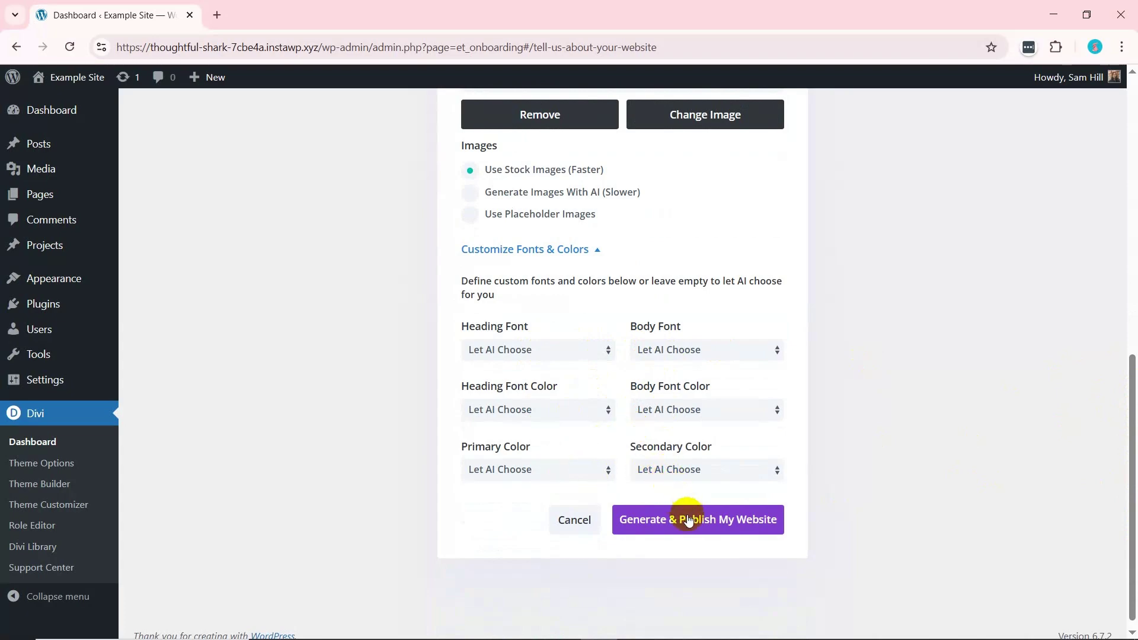
pyautogui.click(687, 519)
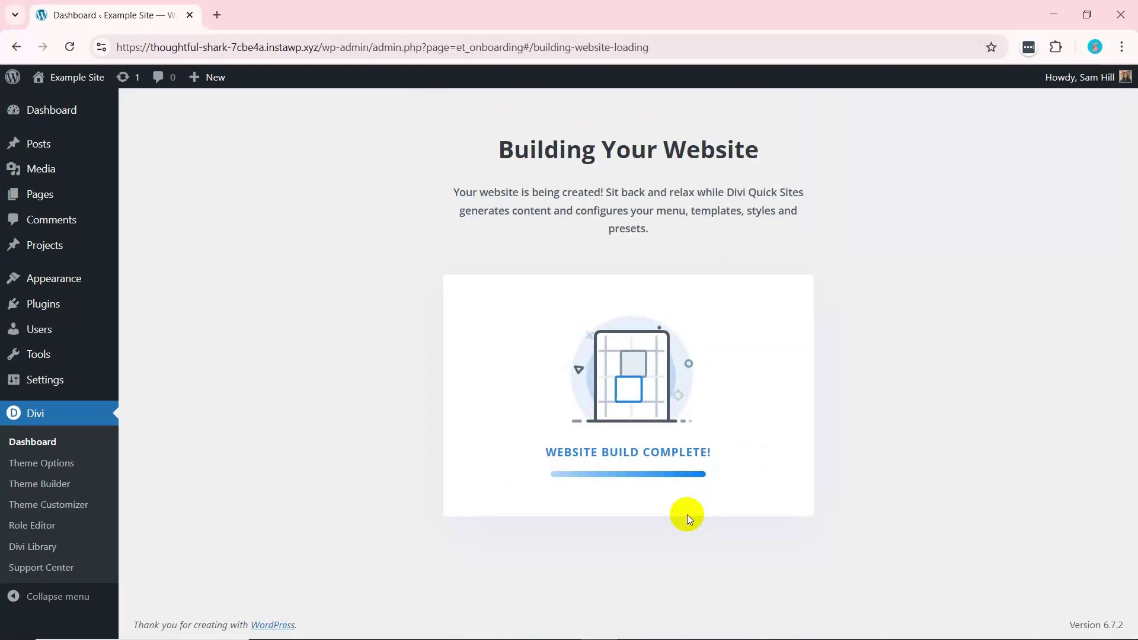
pyautogui.click(622, 270)
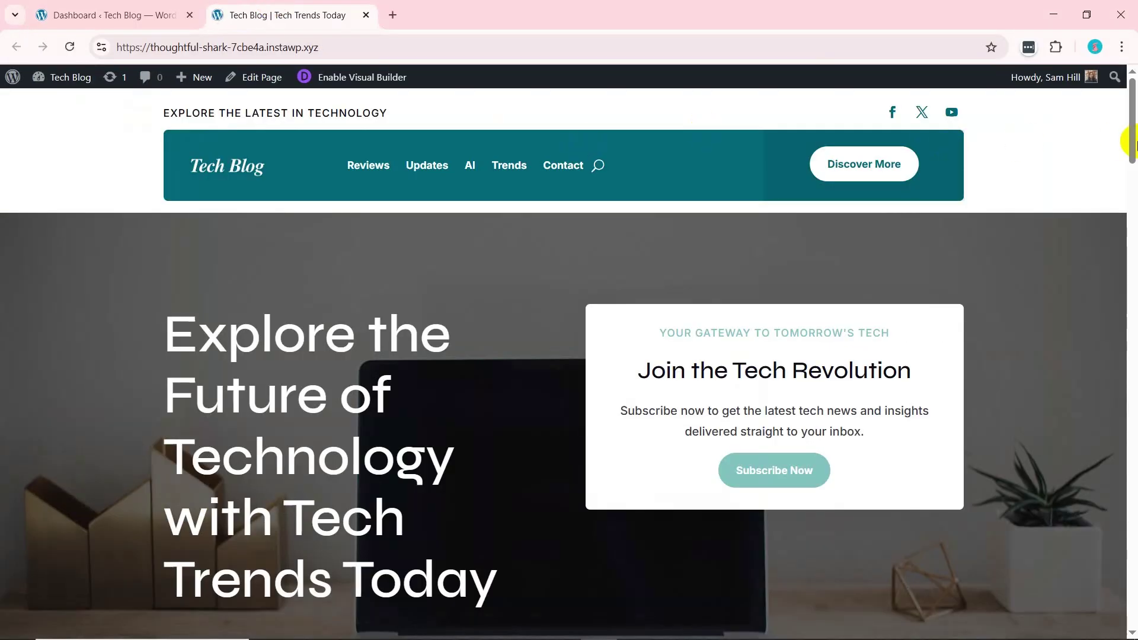
pyautogui.moveTo(1133, 142); pyautogui.dragTo(1133, 586)
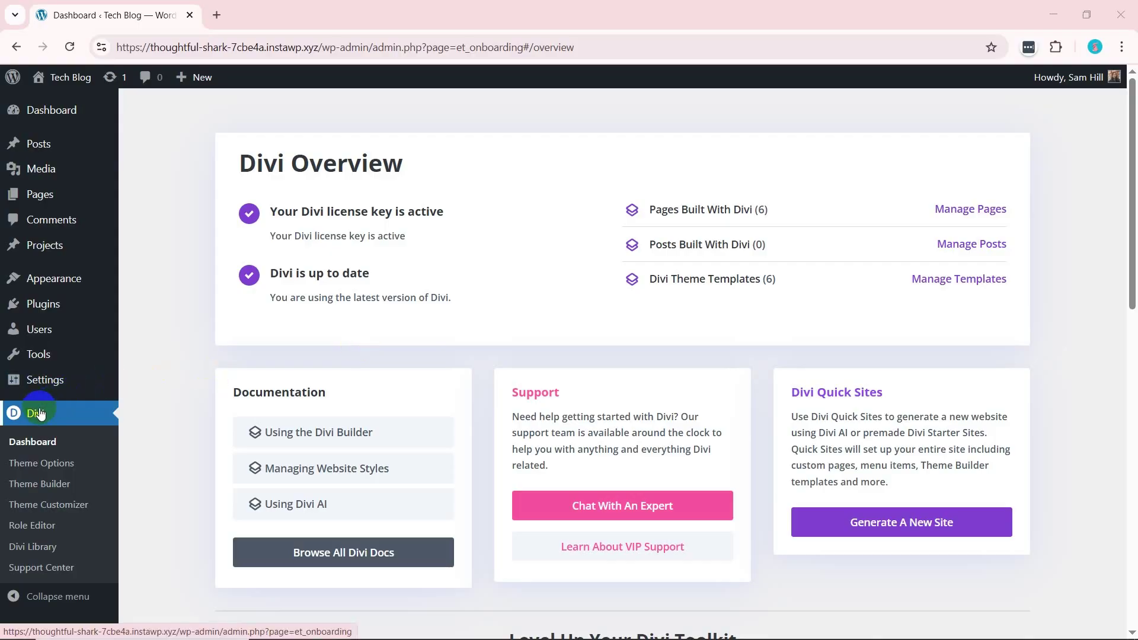
# - Disable the Fixed Navigation Bar in Divi Theme Options, review each settings tab, and save
pyautogui.click(61, 464)
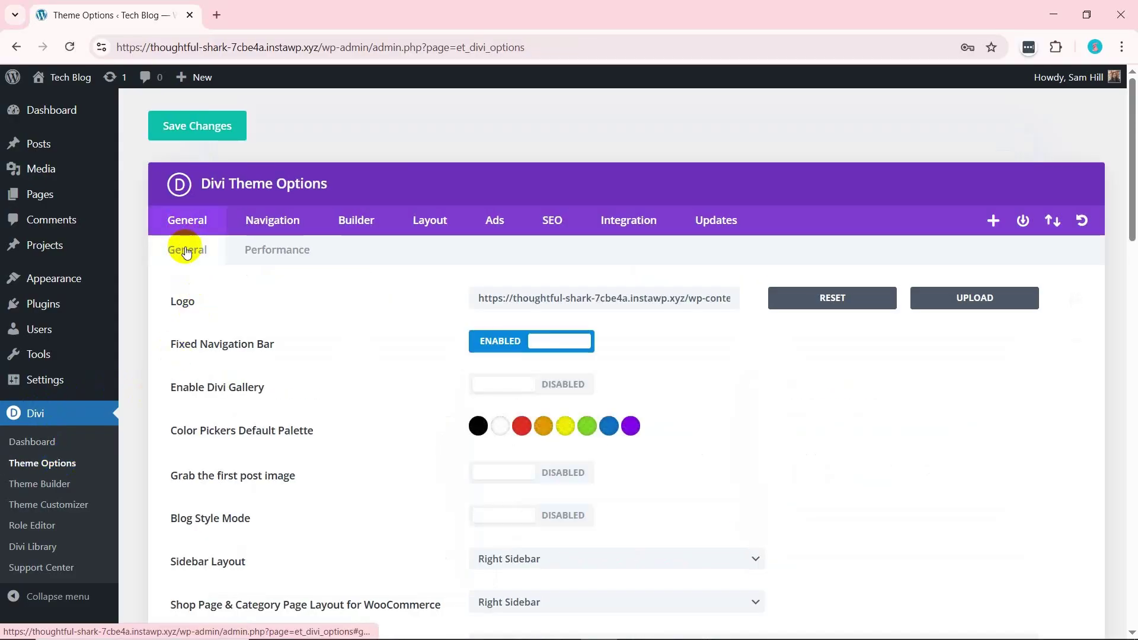
pyautogui.click(511, 345)
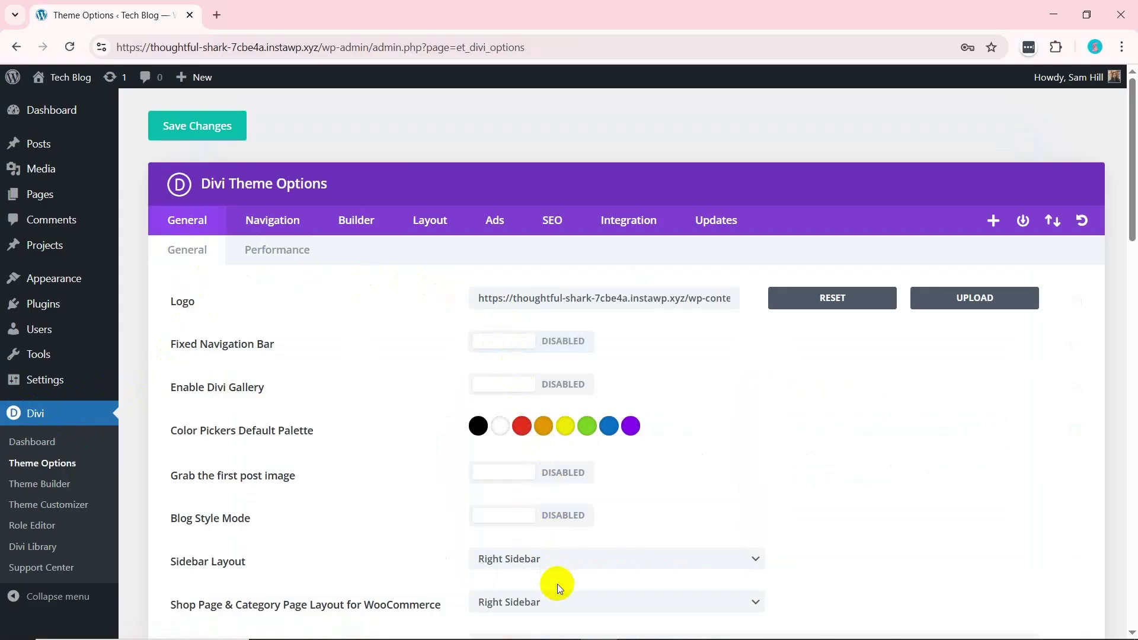
pyautogui.click(293, 254)
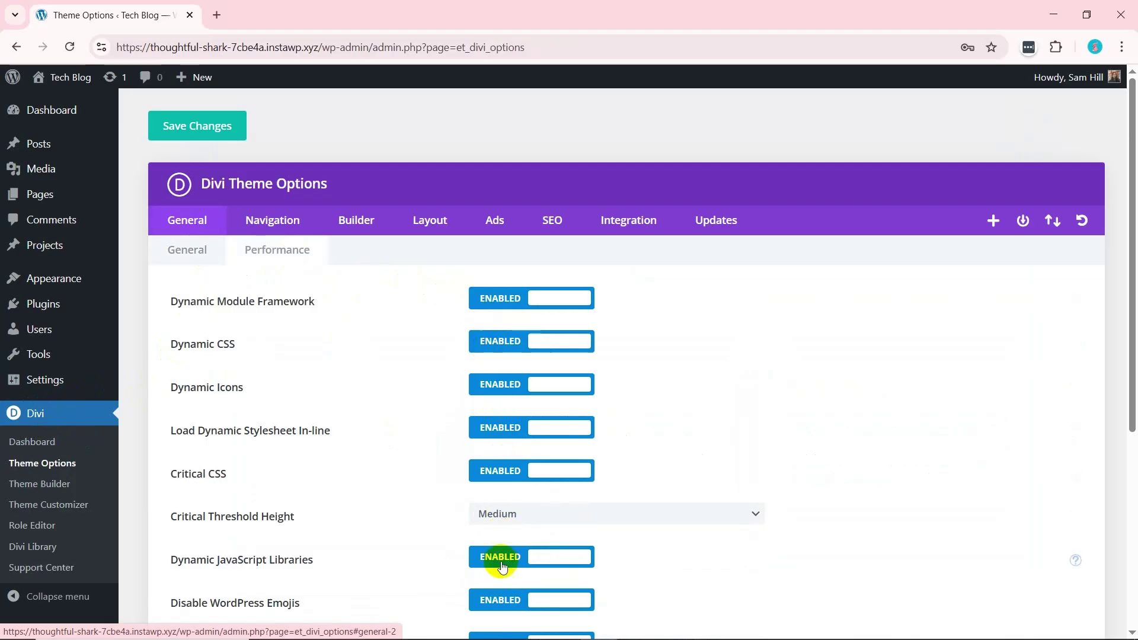
pyautogui.click(271, 222)
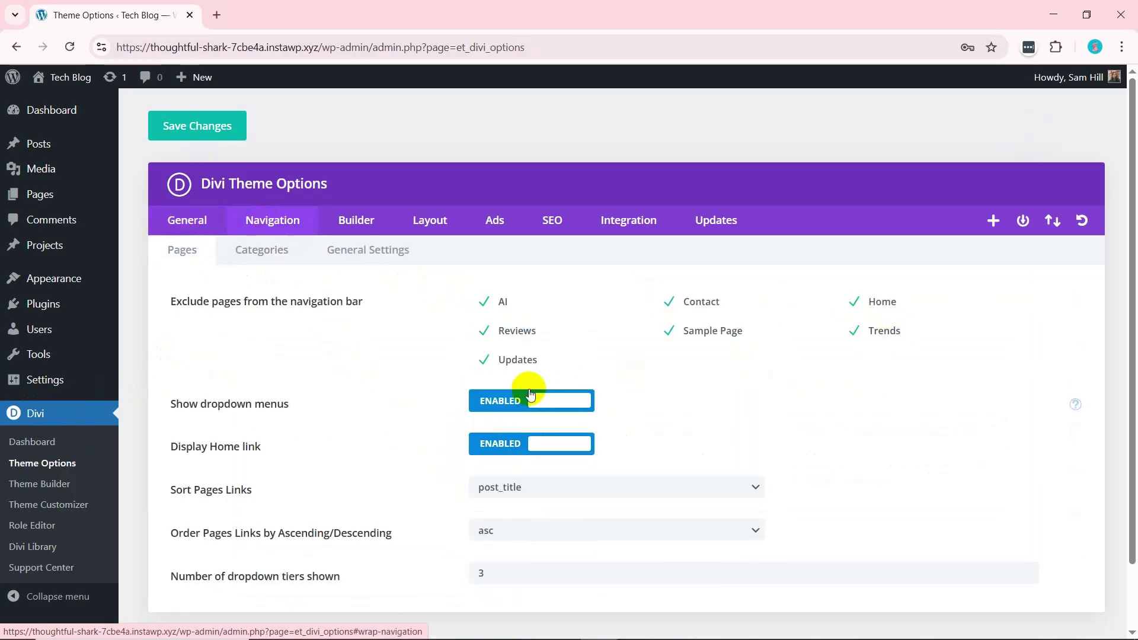
pyautogui.click(358, 221)
pyautogui.click(422, 222)
pyautogui.click(499, 221)
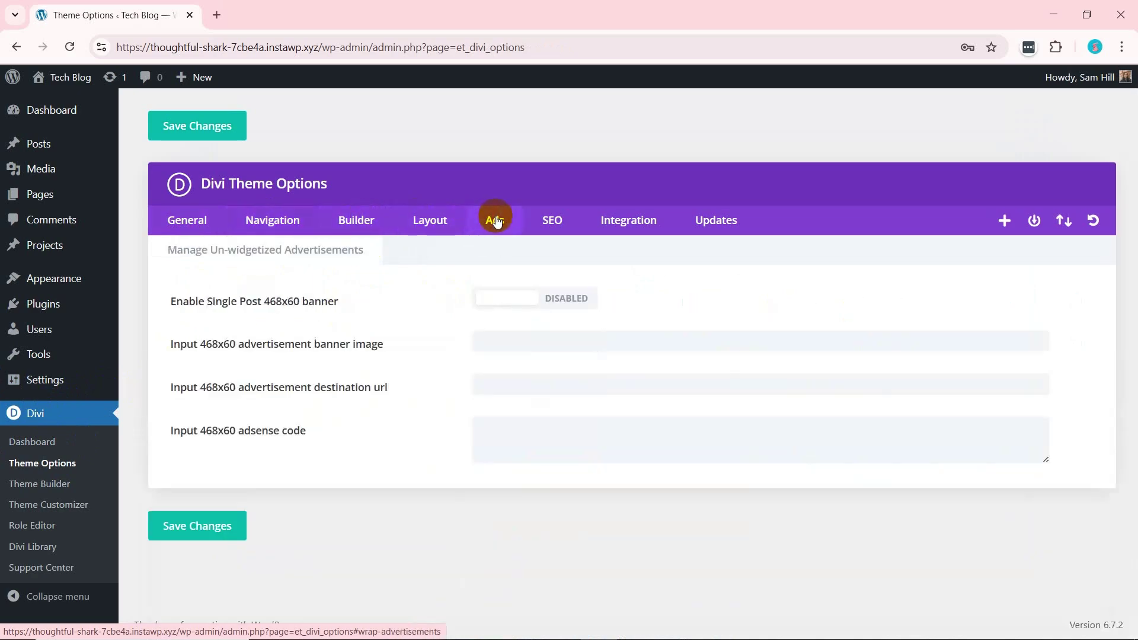
pyautogui.click(551, 221)
pyautogui.click(614, 219)
pyautogui.click(713, 222)
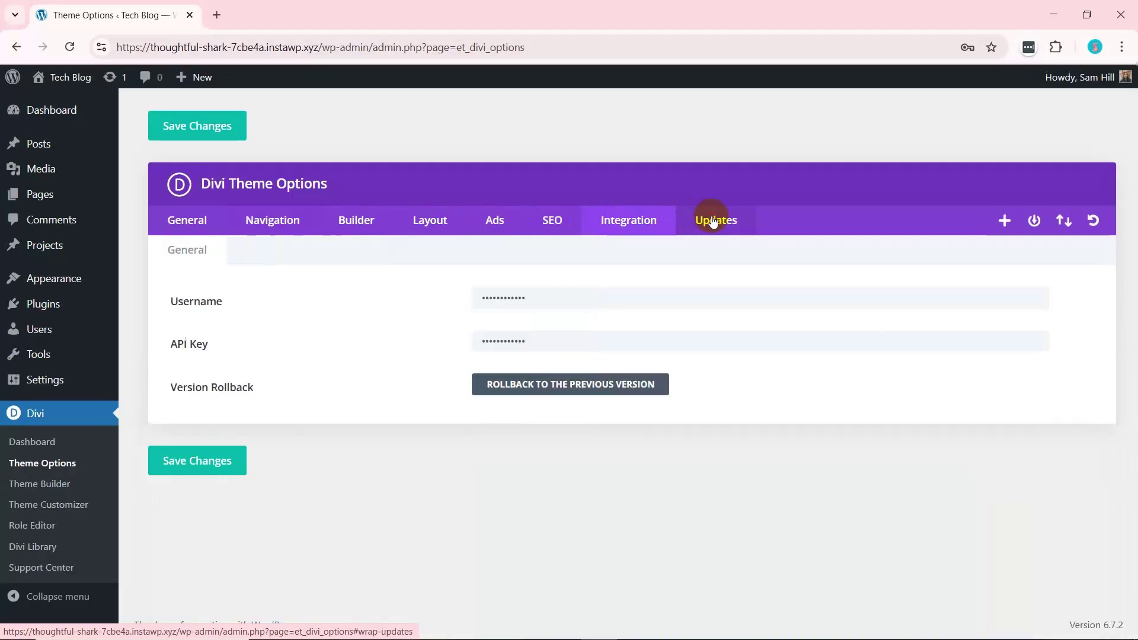
pyautogui.click(201, 138)
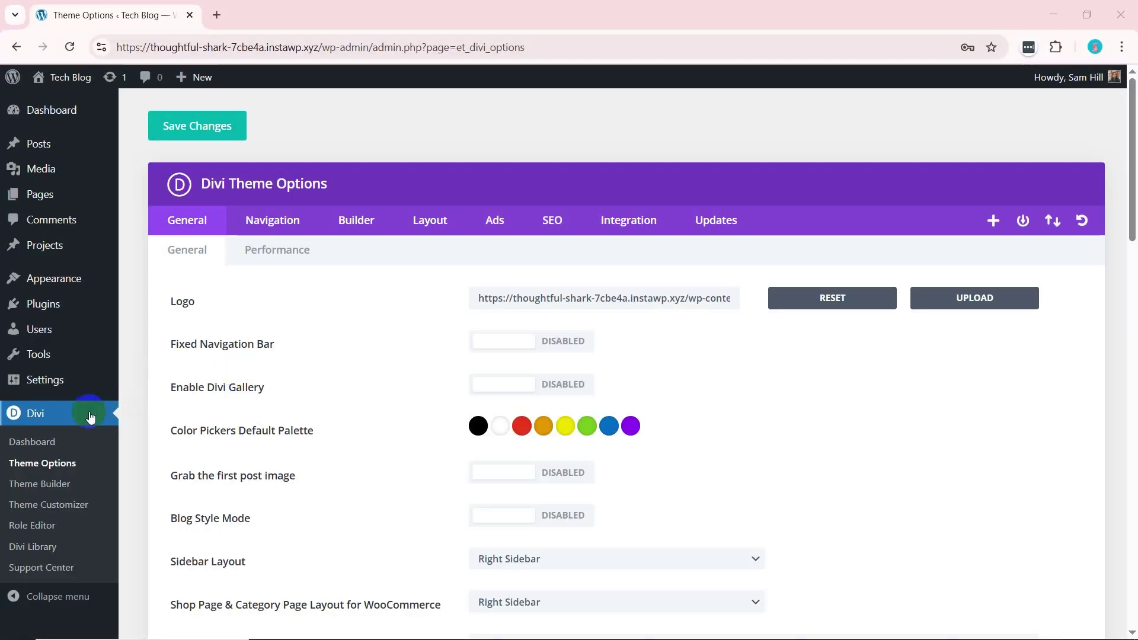
# - Review the Phone settings under Mobile Styles in the Theme Customizer
pyautogui.click(90, 505)
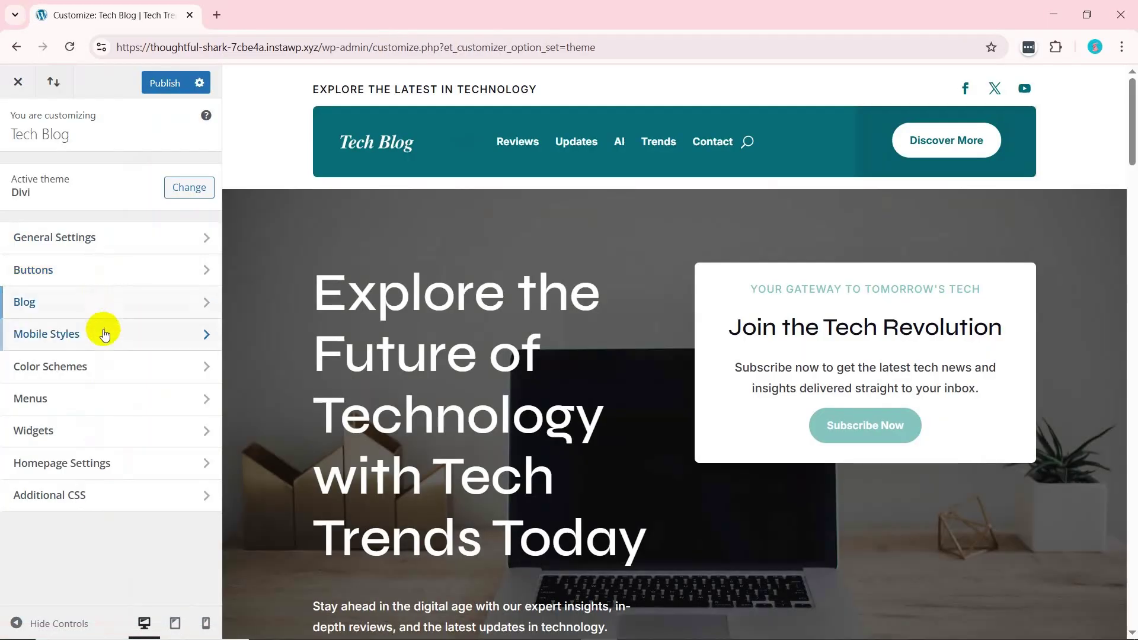
pyautogui.click(87, 334)
pyautogui.click(112, 210)
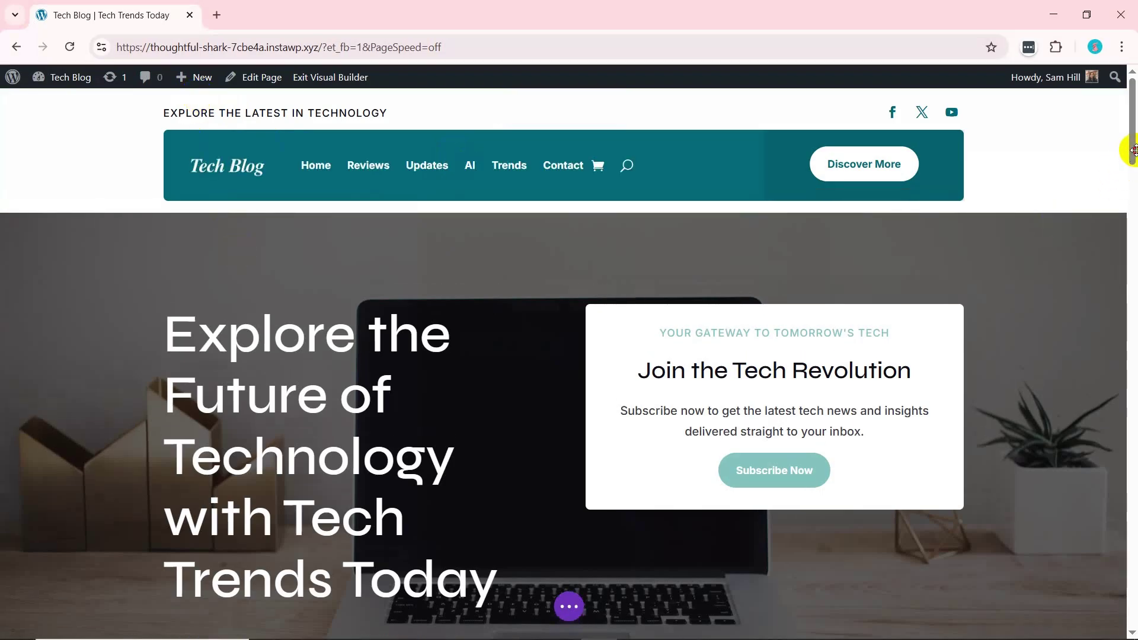
pyautogui.moveTo(1132, 150); pyautogui.dragTo(1133, 617)
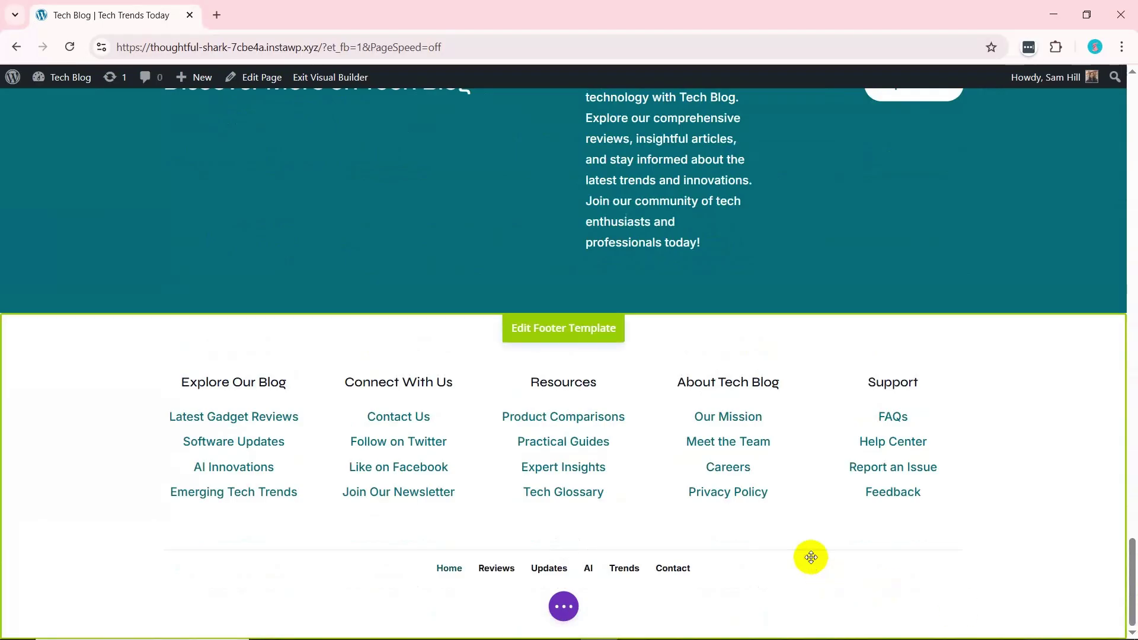
pyautogui.scroll(-1, 811, 557)
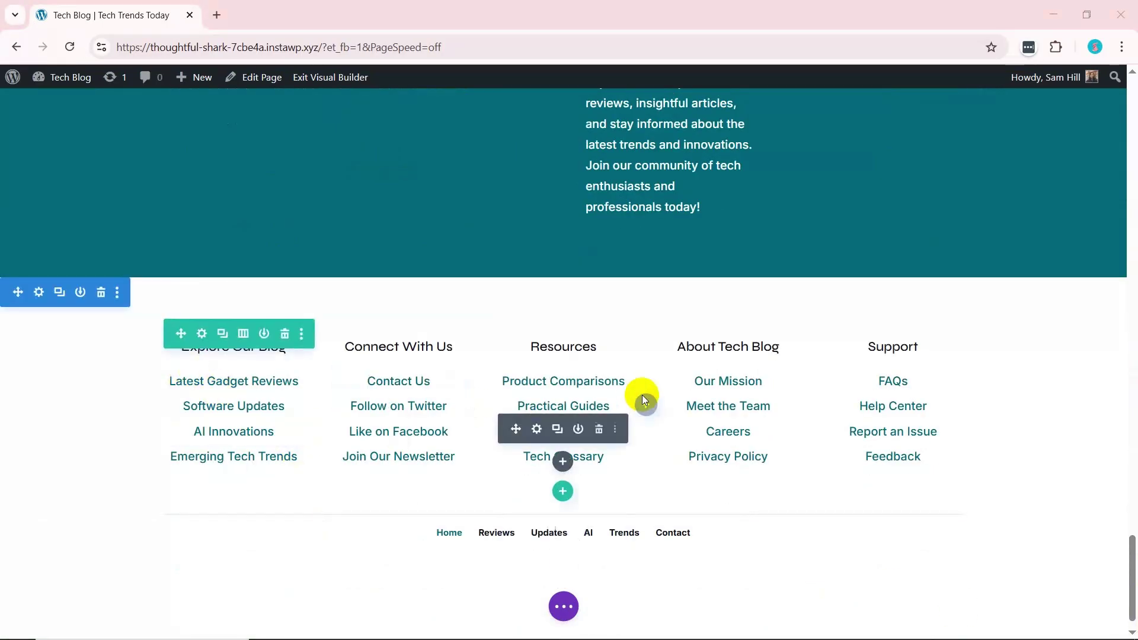
pyautogui.click(450, 533)
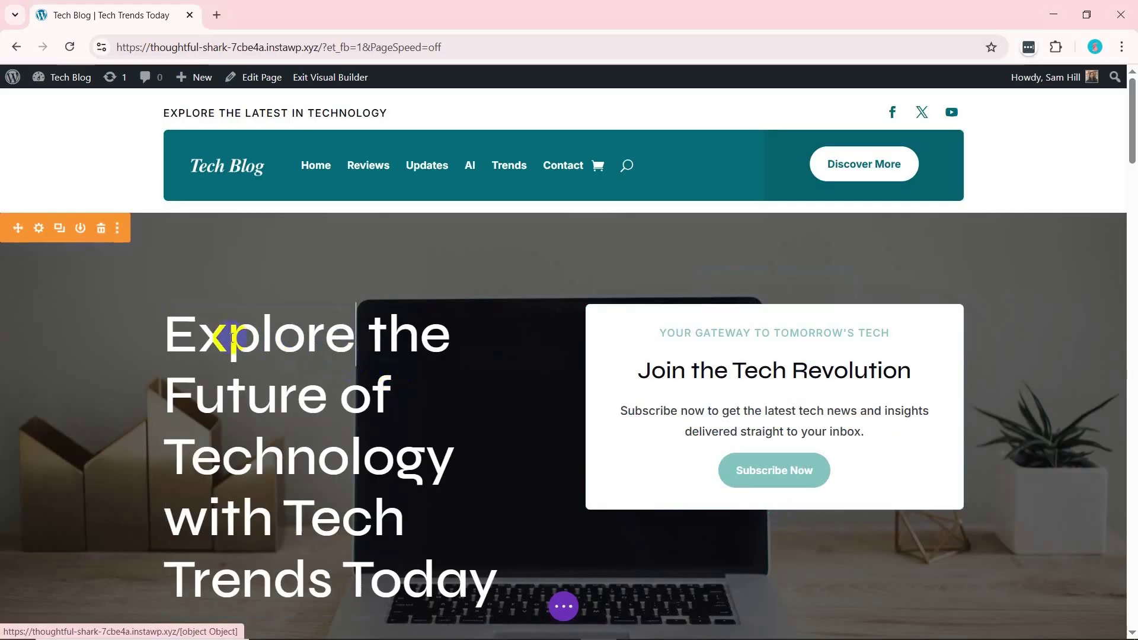
pyautogui.moveTo(230, 337); pyautogui.dragTo(442, 551)
pyautogui.click(467, 335)
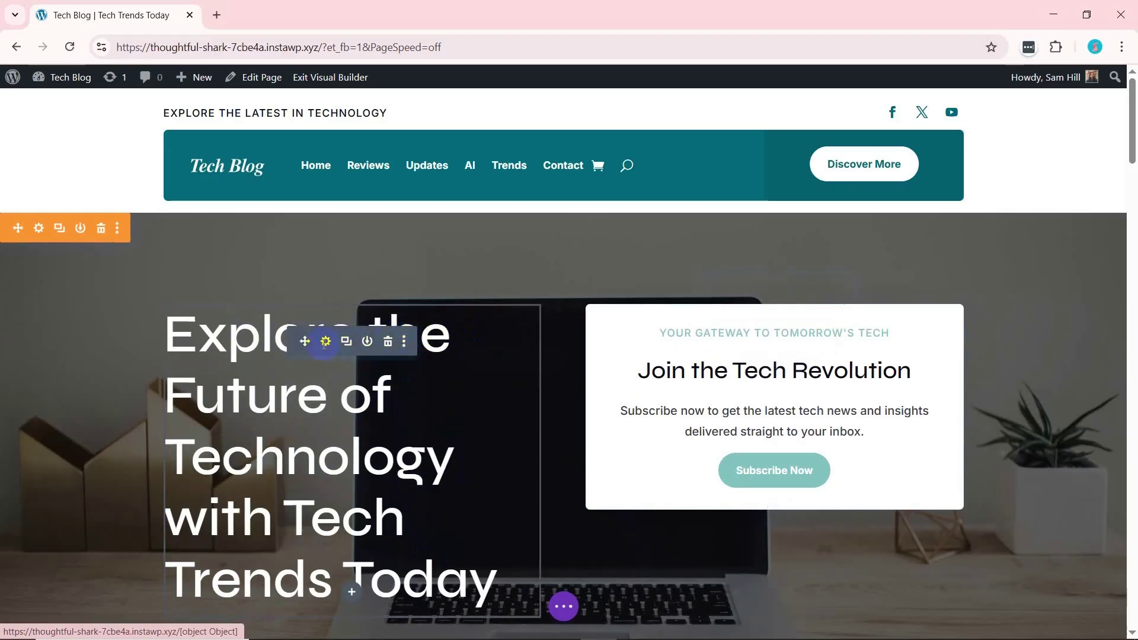
# - Replace the hero heading with the AI text 'Discover Tomorrow's Innovations with Tech Trends Today'
pyautogui.click(326, 341)
pyautogui.click(124, 275)
pyautogui.click(622, 407)
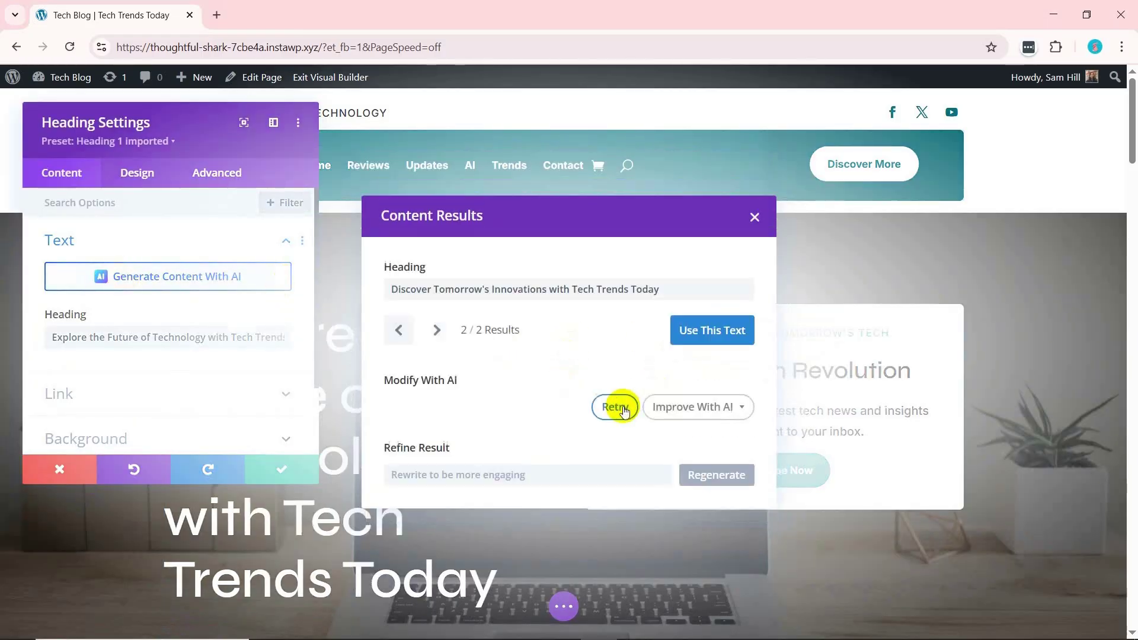
pyautogui.click(699, 330)
# - Give the heading a text shadow and a Fade animation
pyautogui.click(136, 173)
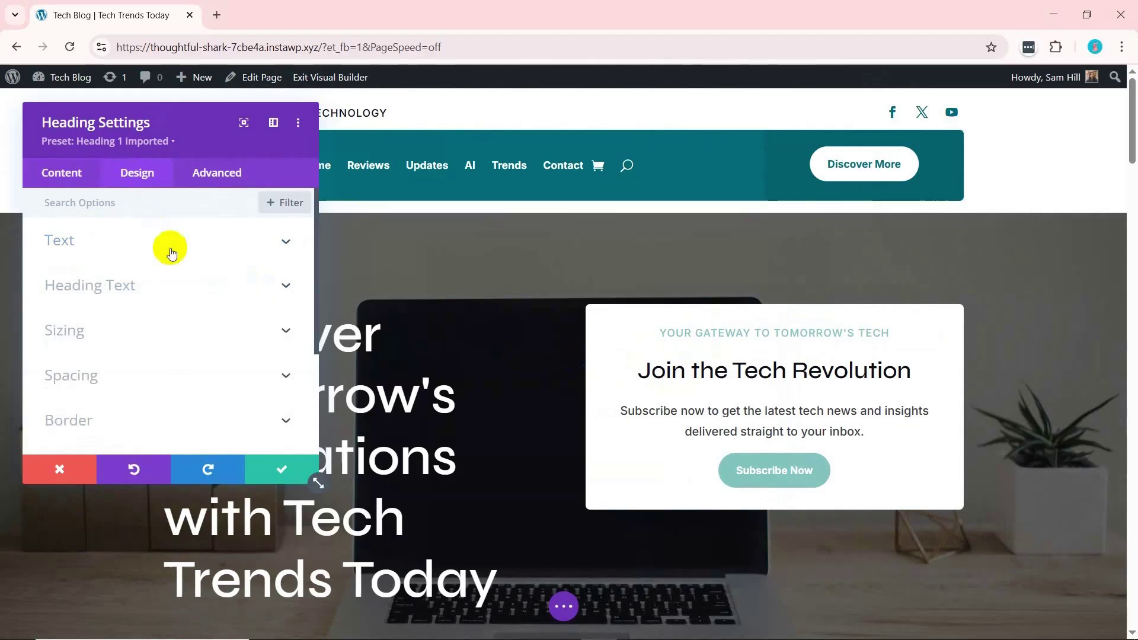
pyautogui.click(171, 253)
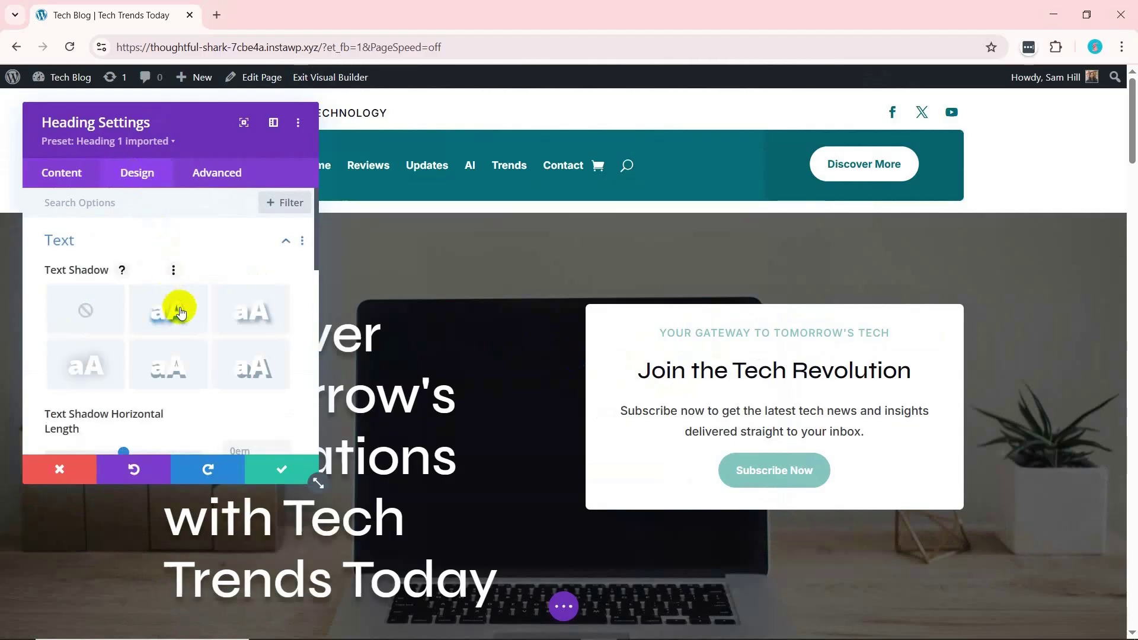
pyautogui.moveTo(314, 267); pyautogui.dragTo(315, 388)
pyautogui.scroll(-10, 267, 393)
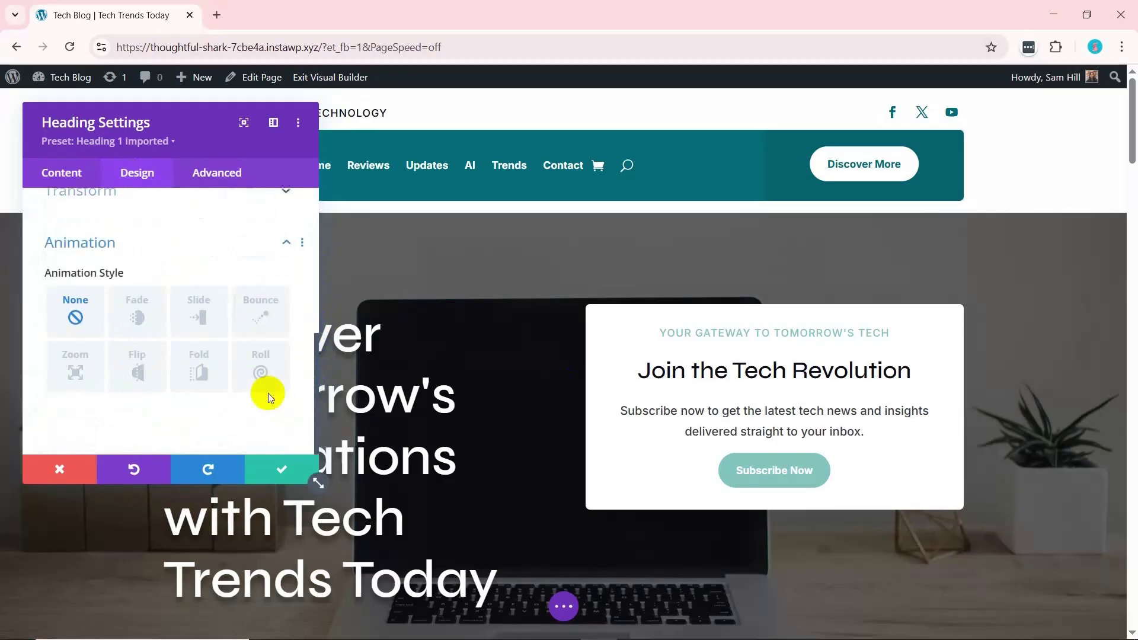
pyautogui.click(157, 314)
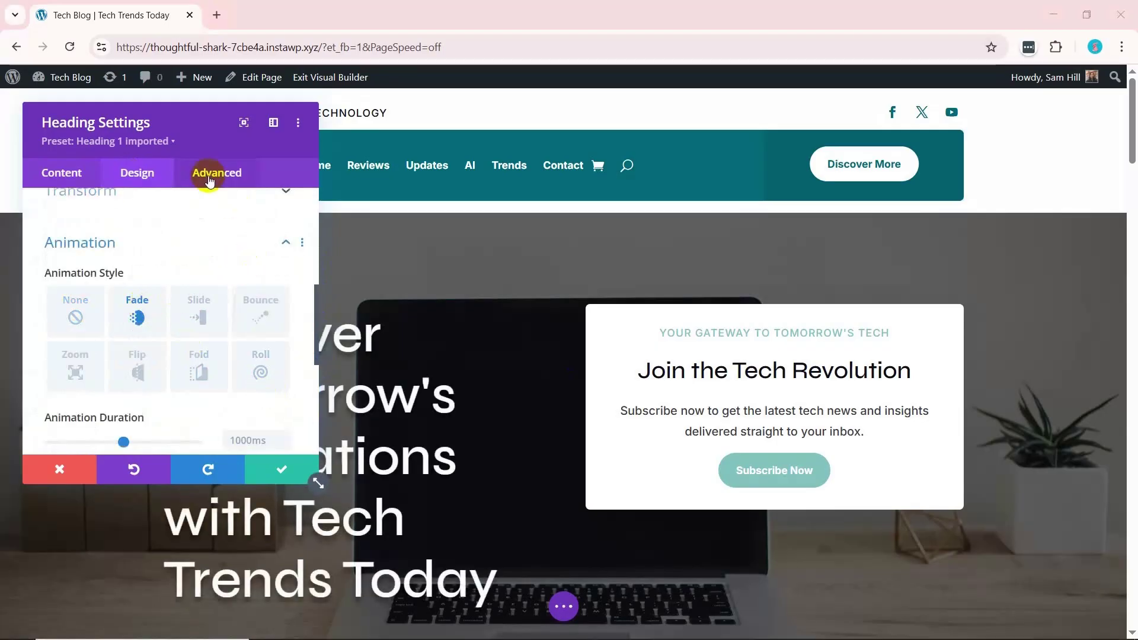
# - Set the heading's horizontal overflow to Visible and save the heading
pyautogui.click(208, 178)
pyautogui.click(163, 335)
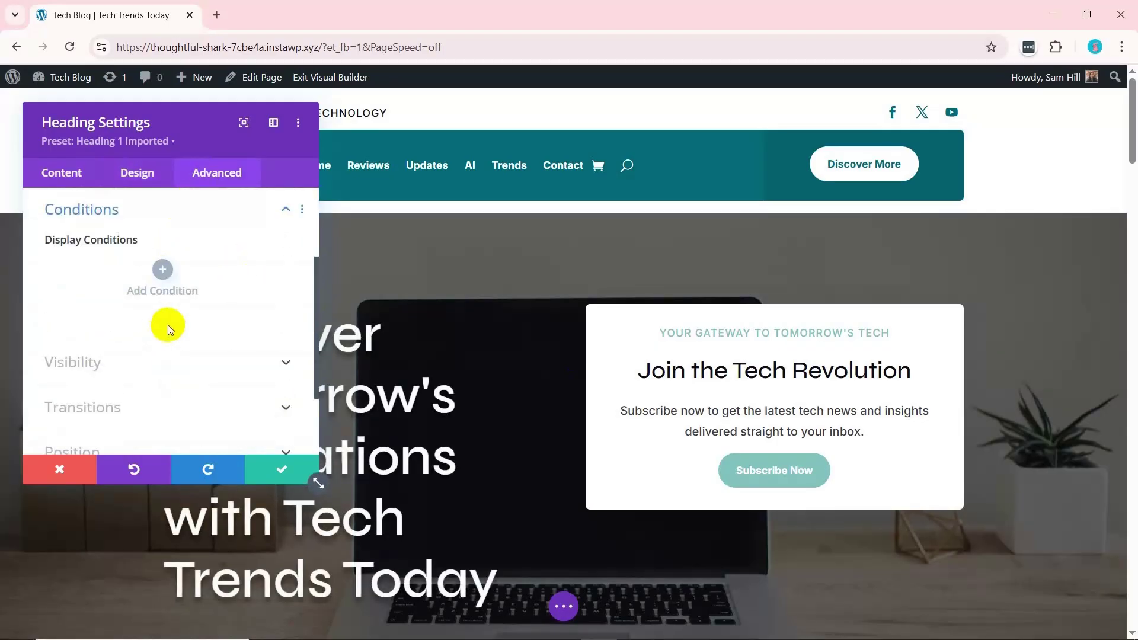
pyautogui.click(233, 360)
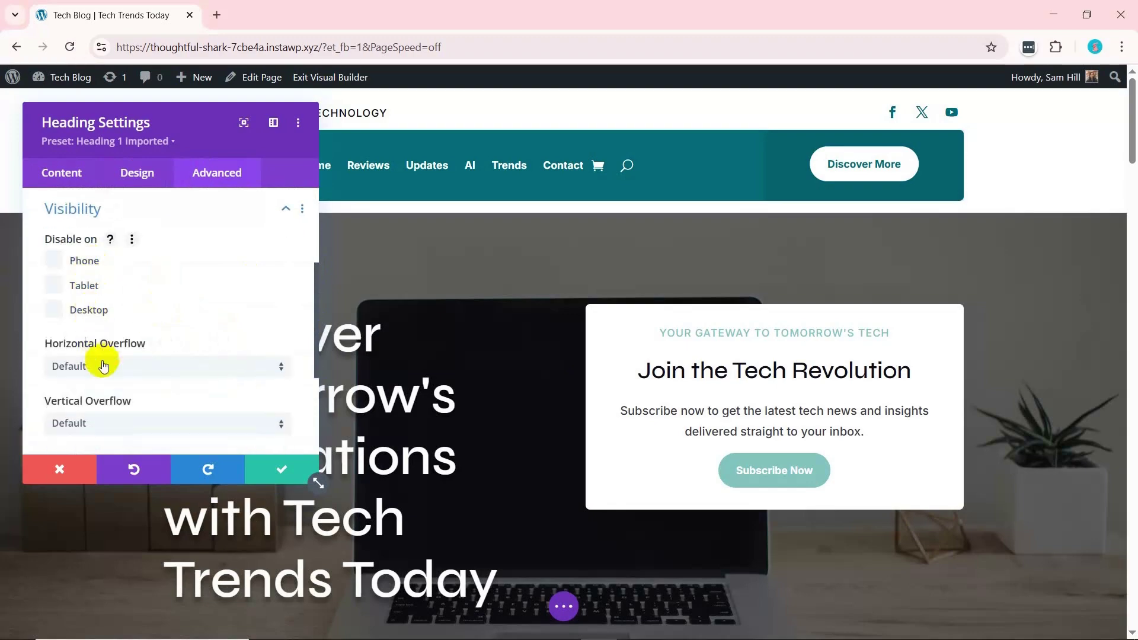
pyautogui.click(103, 366)
pyautogui.click(118, 401)
pyautogui.scroll(-3, 292, 385)
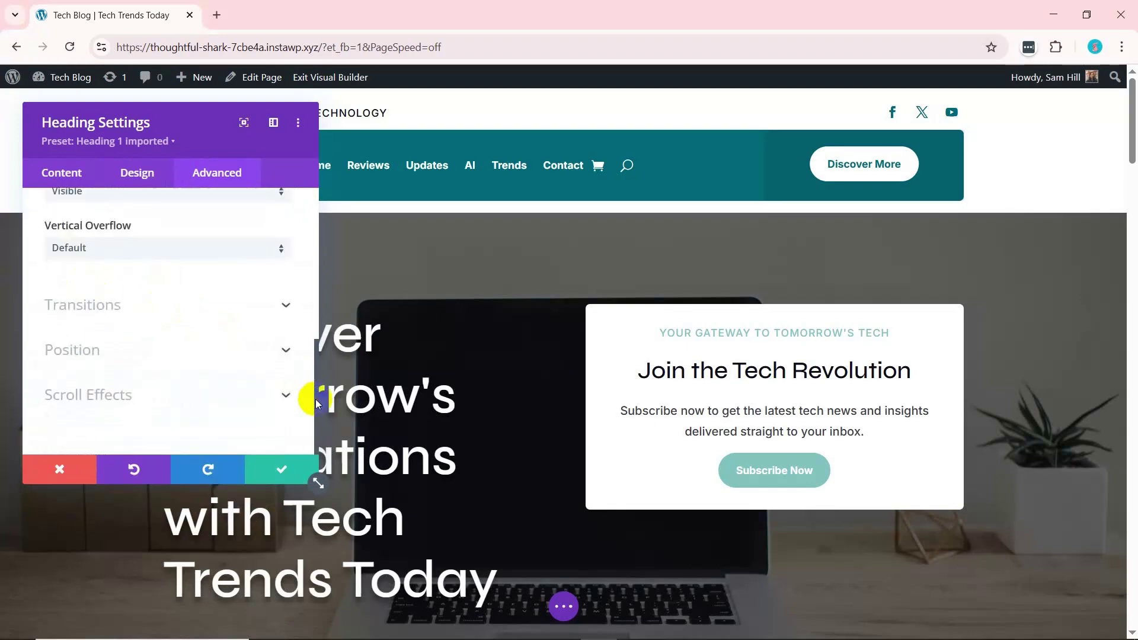
pyautogui.click(283, 466)
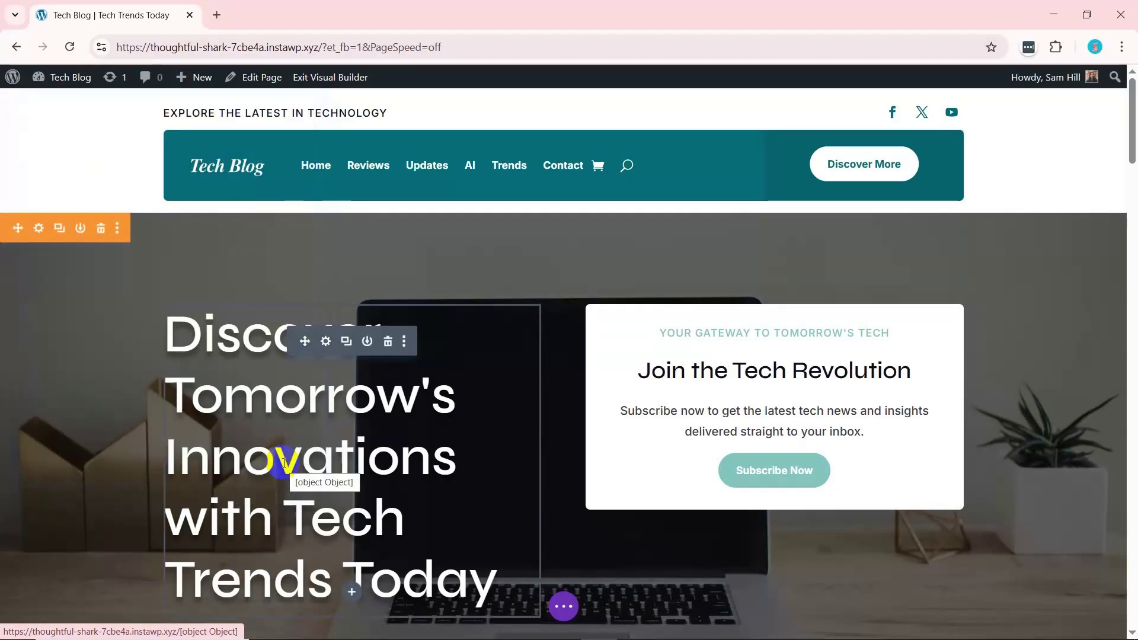
# - Make the Subscribe Now button text white and save the button
pyautogui.click(741, 469)
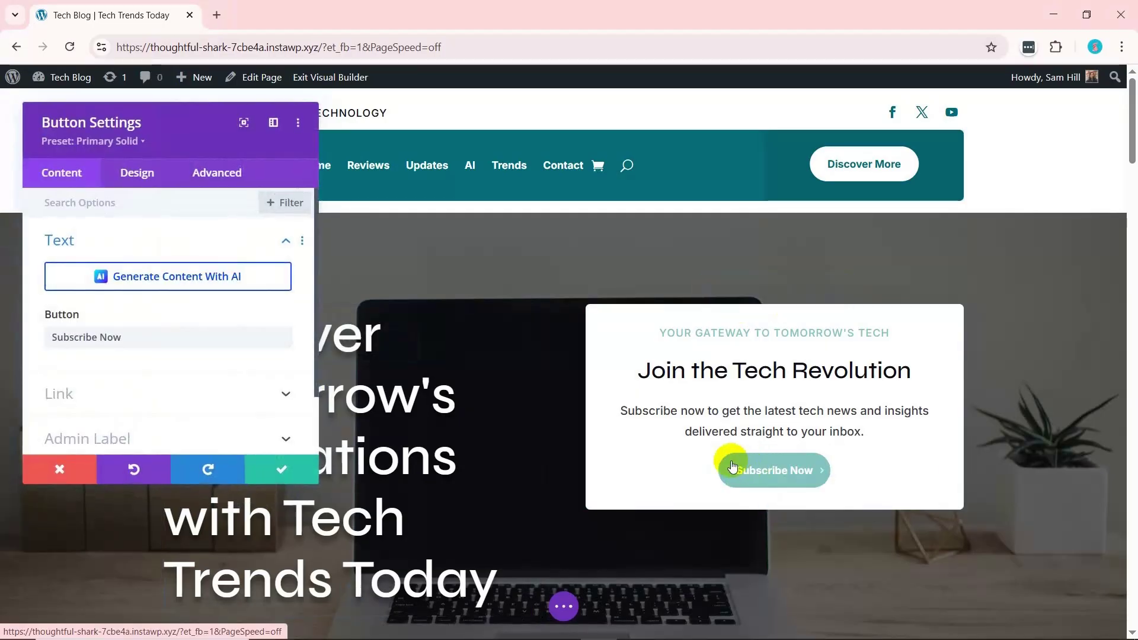
pyautogui.click(142, 178)
pyautogui.click(83, 330)
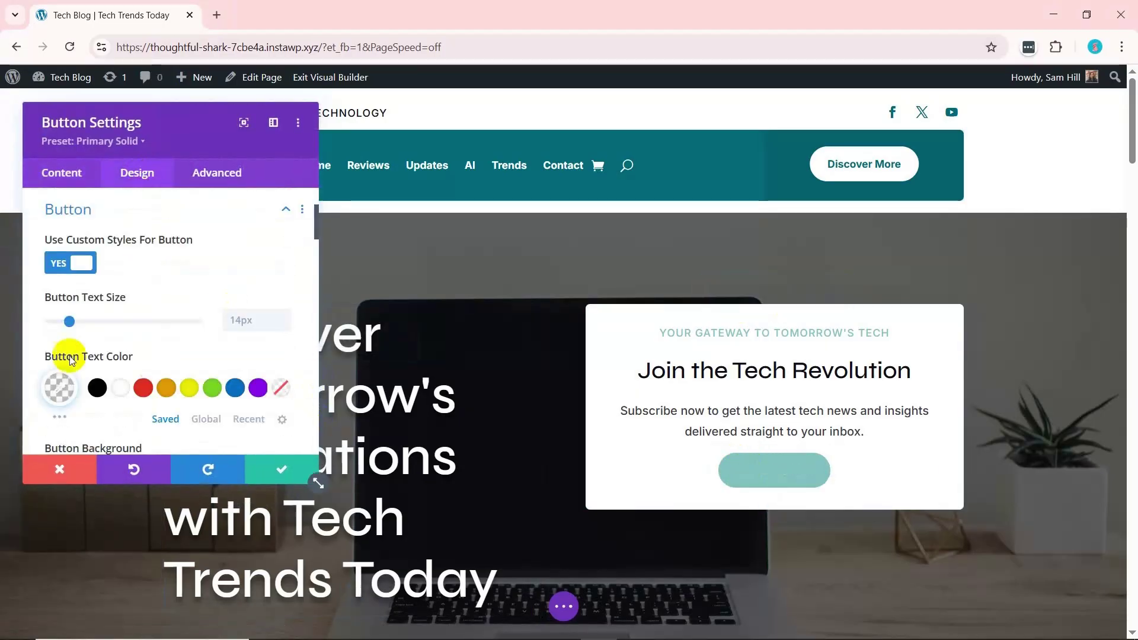
pyautogui.click(119, 388)
pyautogui.scroll(-3, 196, 427)
pyautogui.click(282, 469)
pyautogui.scroll(-3, 1132, 189)
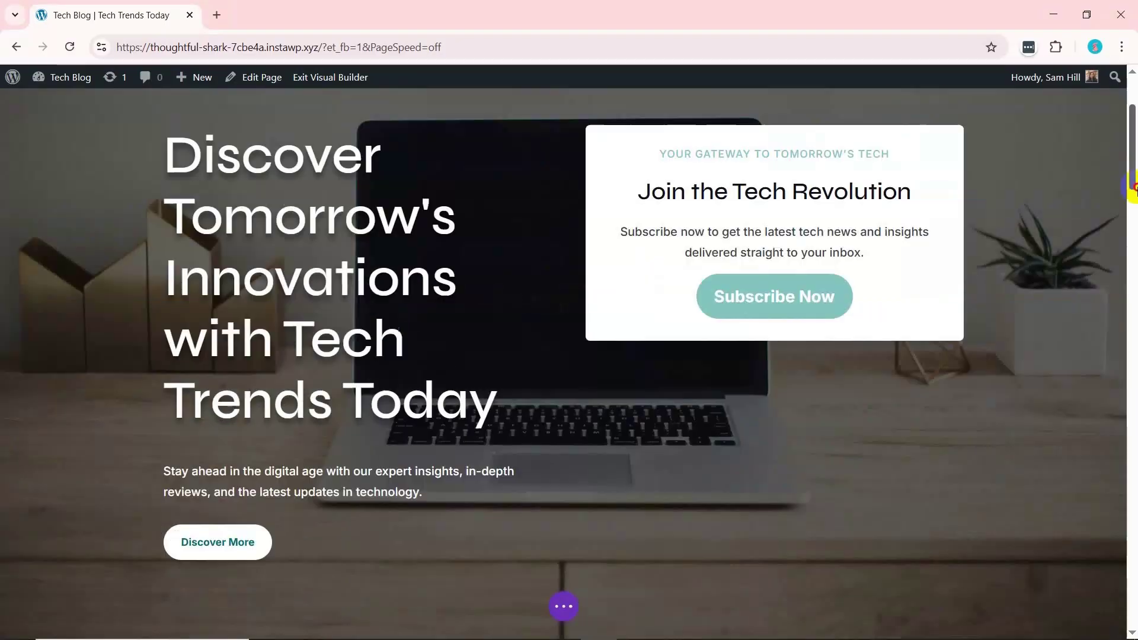